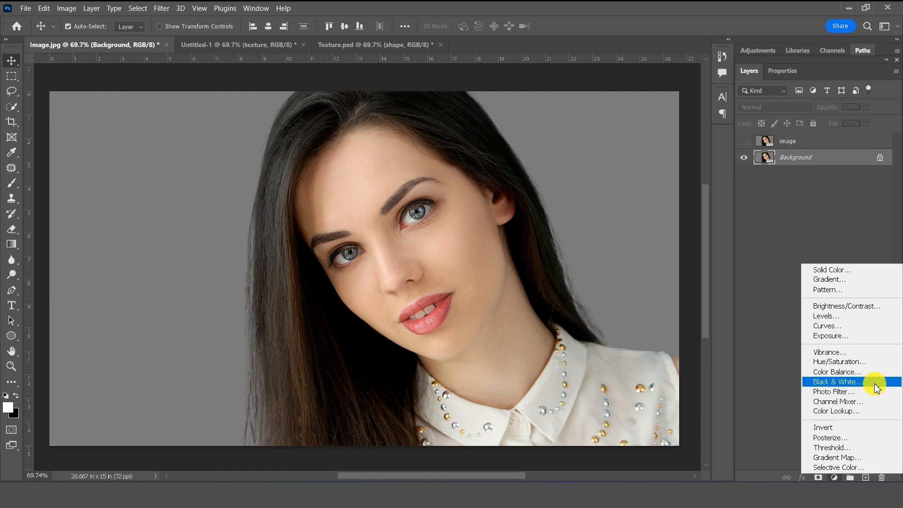
# - Add a Black & White adjustment with custom colour sliders, including Reds −45 and Blues −41
pyautogui.click(875, 387)
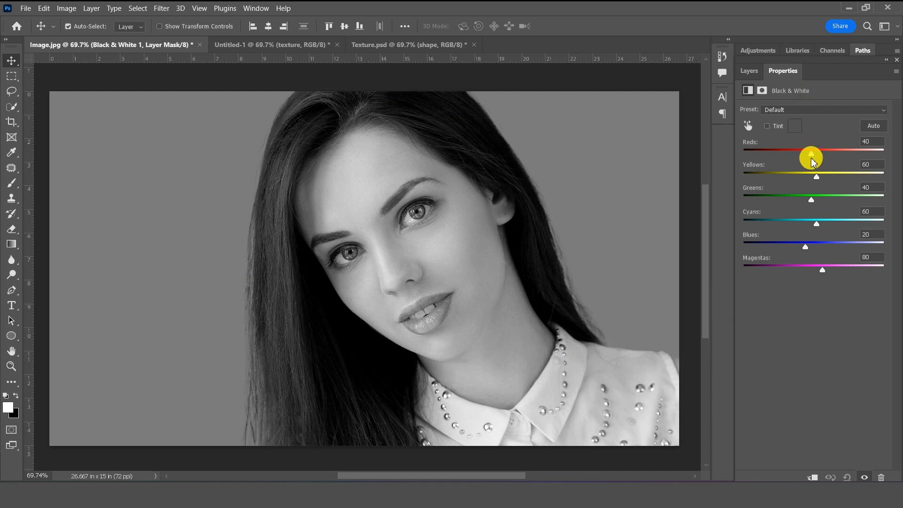
pyautogui.moveTo(812, 155); pyautogui.dragTo(785, 156)
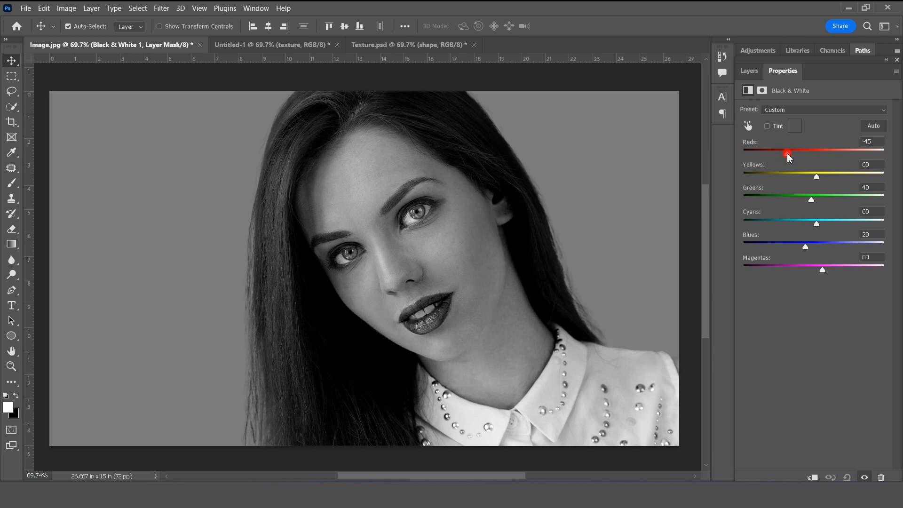
pyautogui.moveTo(817, 177)
pyautogui.mouseDown()
pyautogui.moveTo(766, 181)
pyautogui.moveTo(811, 182)
pyautogui.mouseUp()
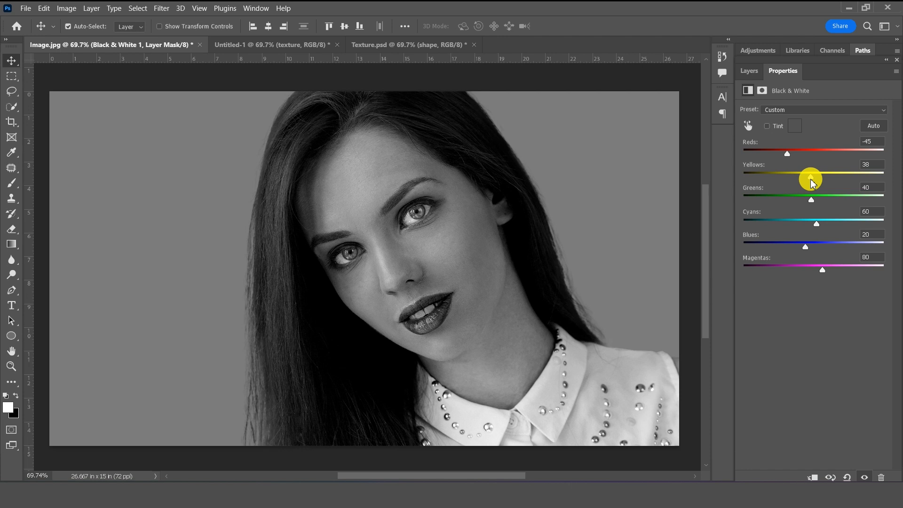
pyautogui.moveTo(810, 198); pyautogui.dragTo(825, 218)
pyautogui.moveTo(805, 247)
pyautogui.mouseDown()
pyautogui.moveTo(826, 220)
pyautogui.moveTo(870, 225)
pyautogui.moveTo(805, 248)
pyautogui.moveTo(854, 247)
pyautogui.moveTo(777, 252)
pyautogui.moveTo(788, 248)
pyautogui.mouseUp()
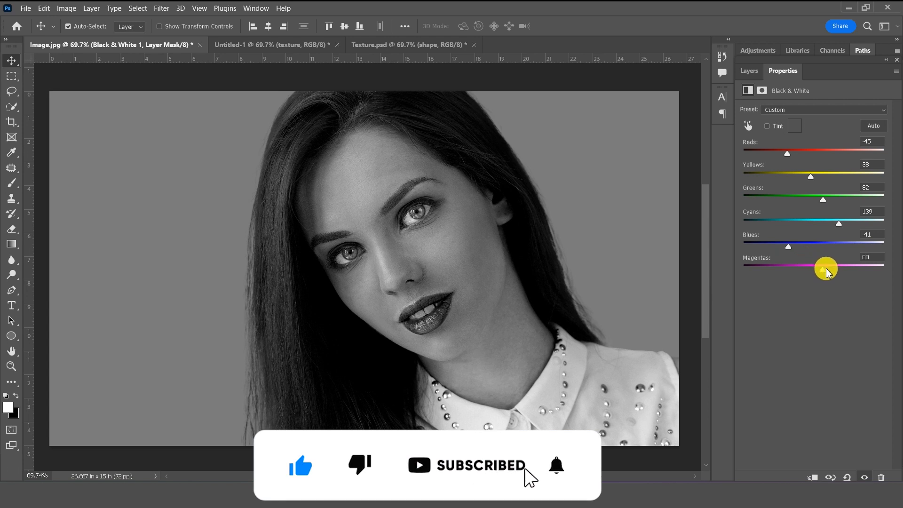
pyautogui.moveTo(827, 272)
pyautogui.mouseDown()
pyautogui.moveTo(807, 275)
pyautogui.moveTo(830, 272)
pyautogui.mouseUp()
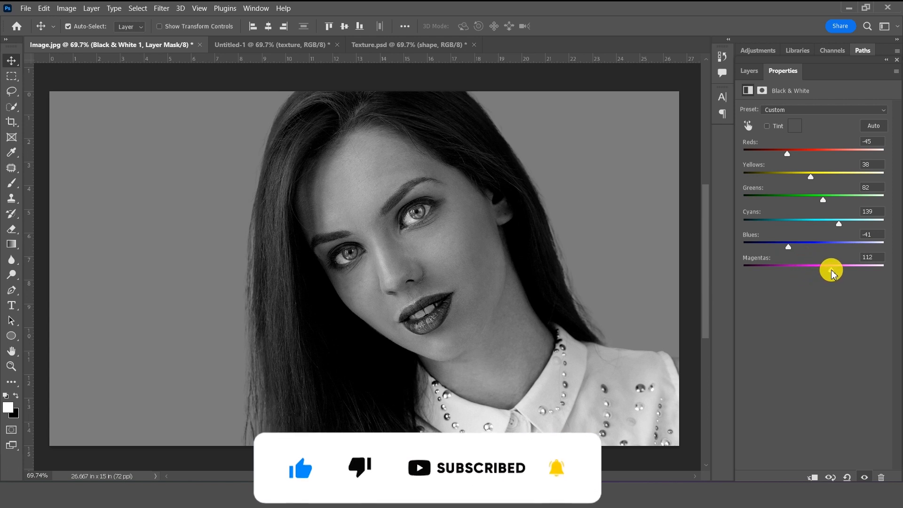
# - Clip the Black & White 1 layer to the Background layer below
pyautogui.click(748, 72)
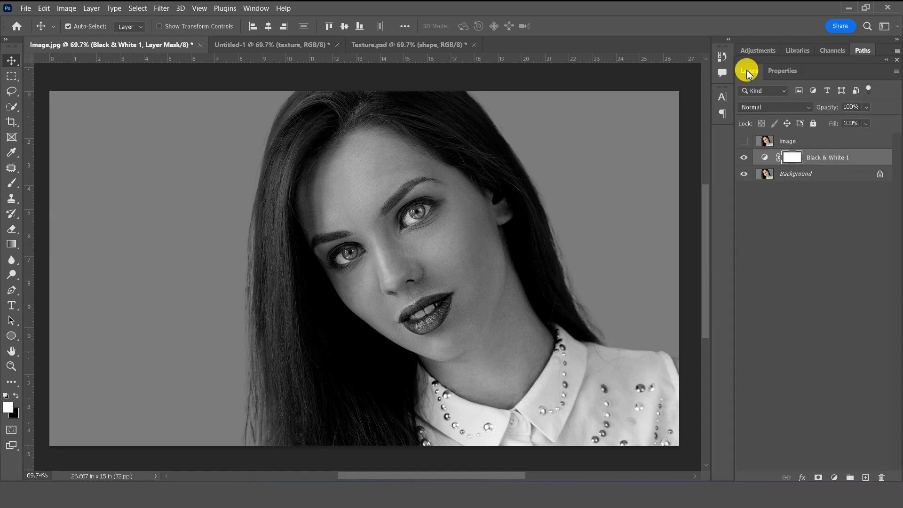
pyautogui.rightClick(813, 161)
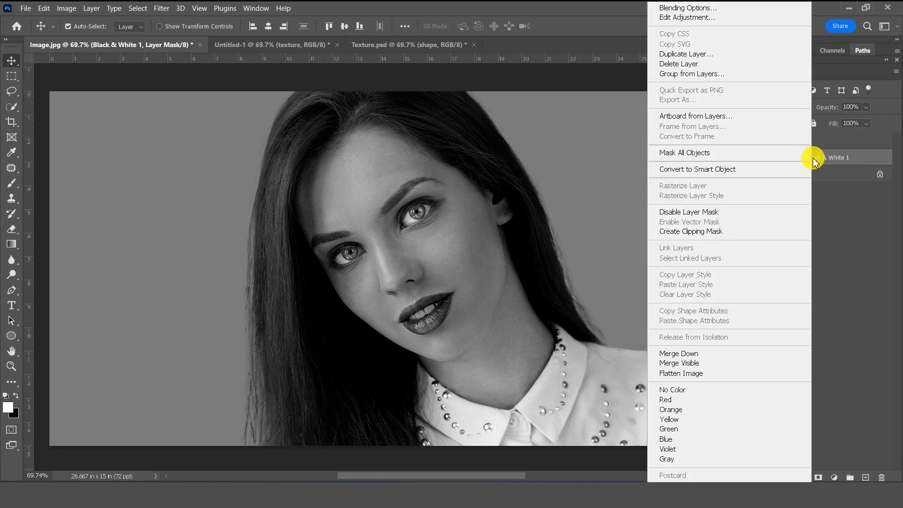
pyautogui.click(753, 232)
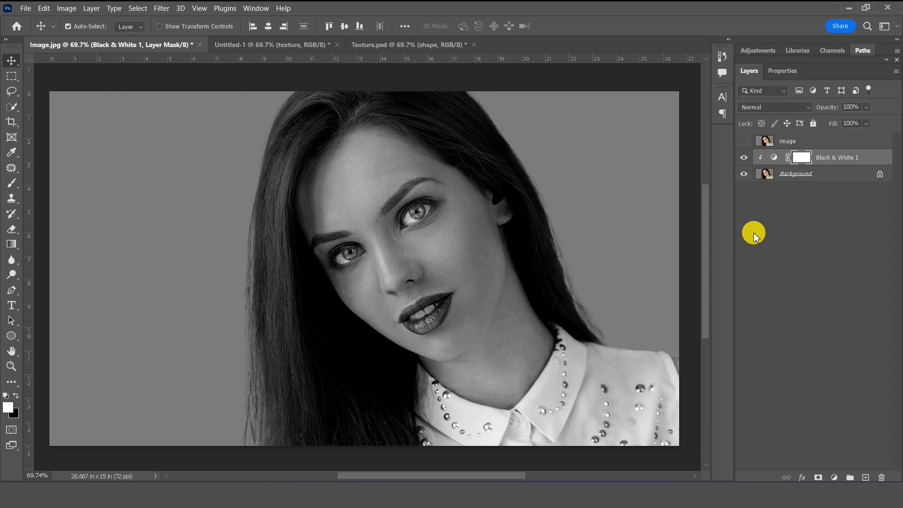
# - Copy the cracked texture layer from Untitled-1 into Image.jpg and centre it horizontally and vertically
pyautogui.click(311, 46)
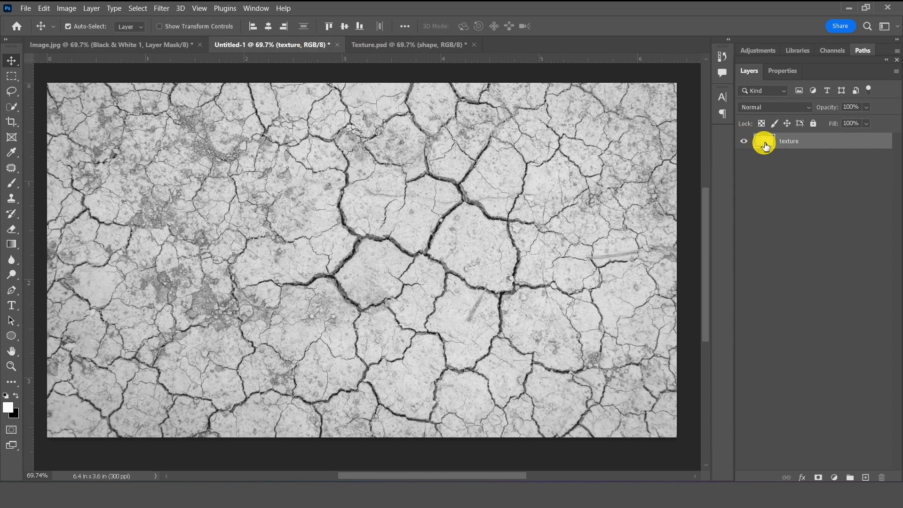
pyautogui.moveTo(794, 145); pyautogui.dragTo(395, 266)
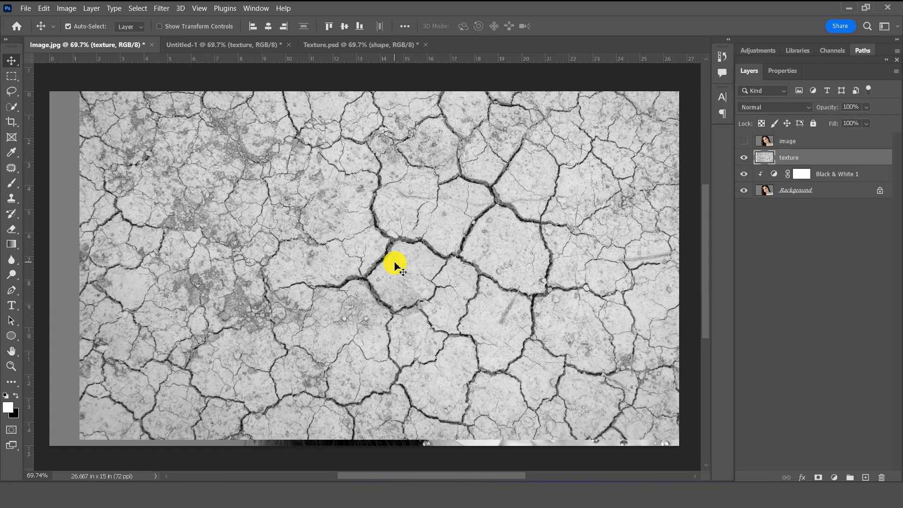
pyautogui.click(268, 27)
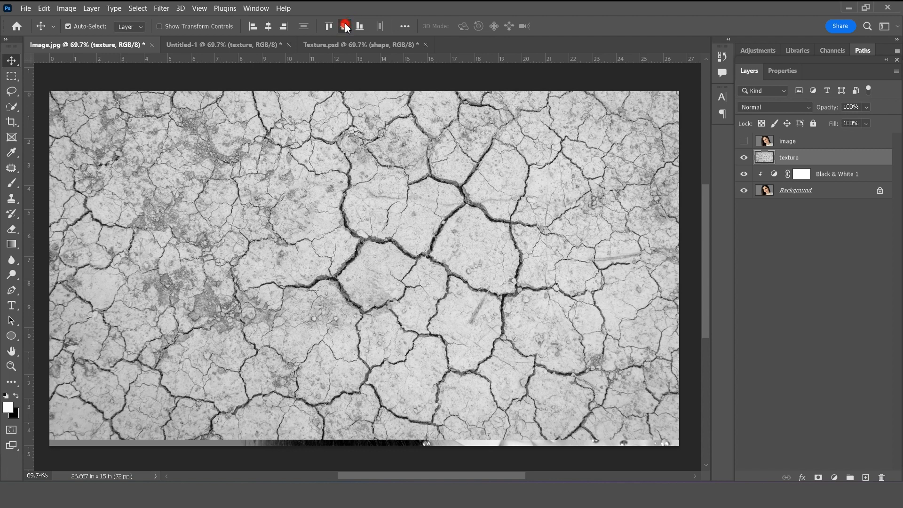
pyautogui.click(345, 27)
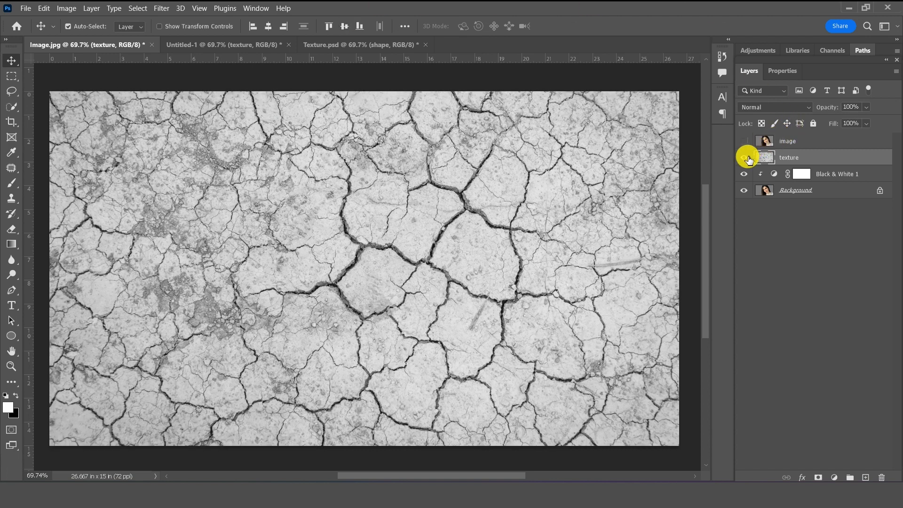
# - Duplicate the texture layer to create 'texture copy'
pyautogui.rightClick(805, 158)
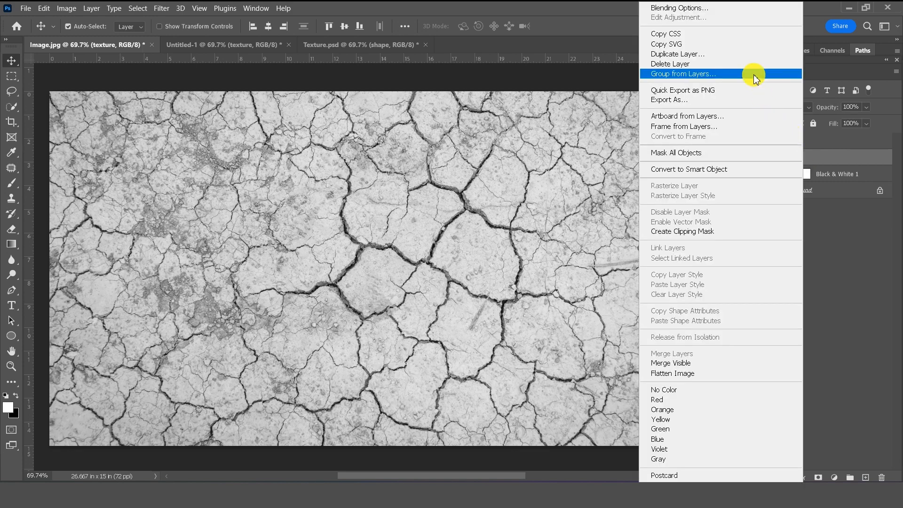
pyautogui.click(748, 55)
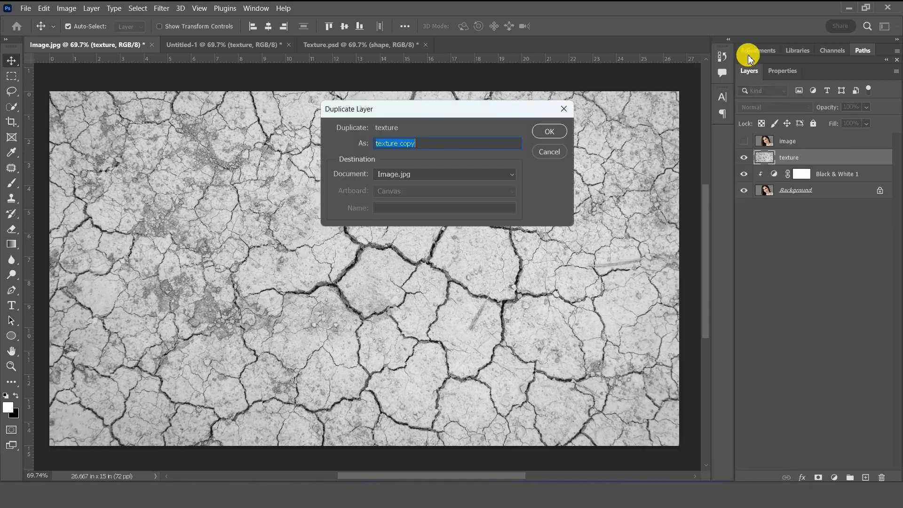
pyautogui.click(550, 133)
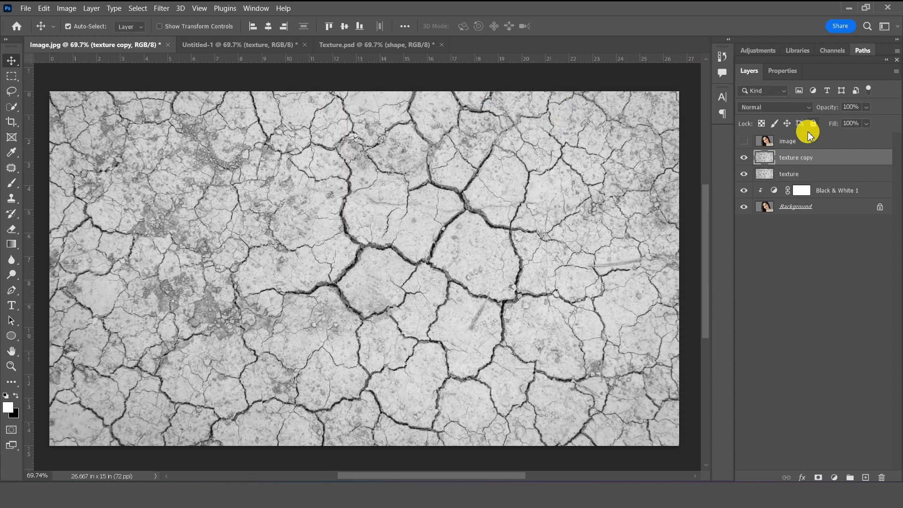
# - Hide texture copy, keep the original texture layer visible, and reselect it
pyautogui.click(744, 159)
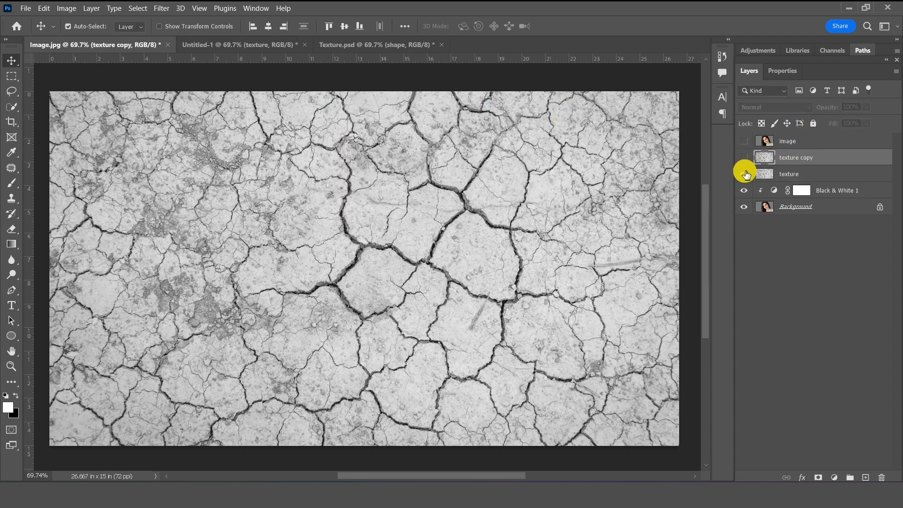
pyautogui.click(744, 174)
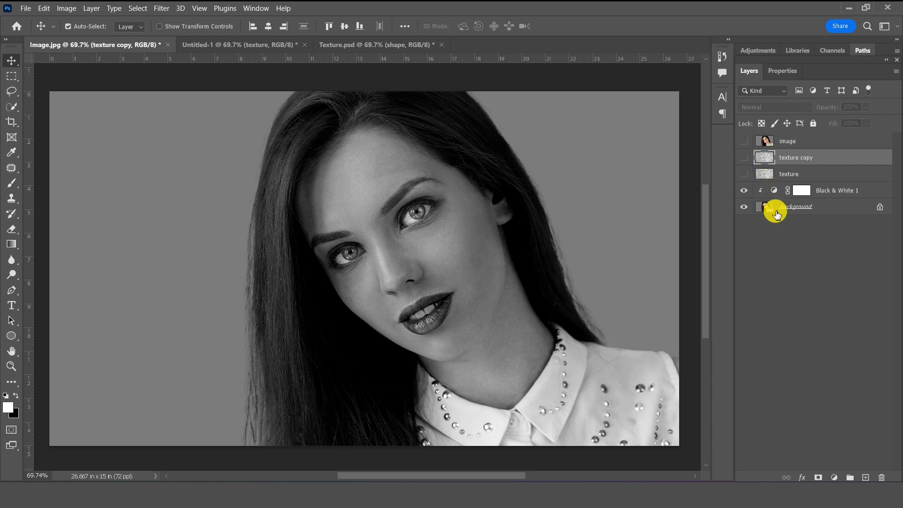
pyautogui.click(797, 207)
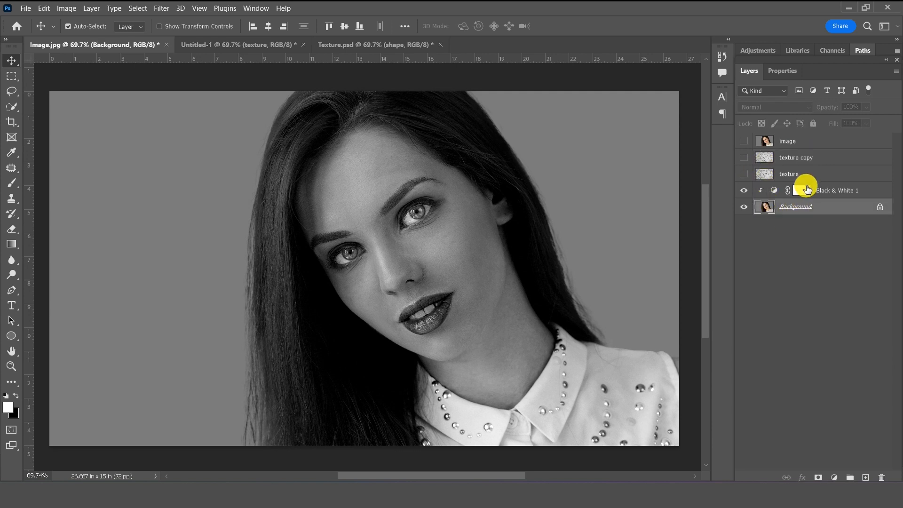
pyautogui.click(807, 189)
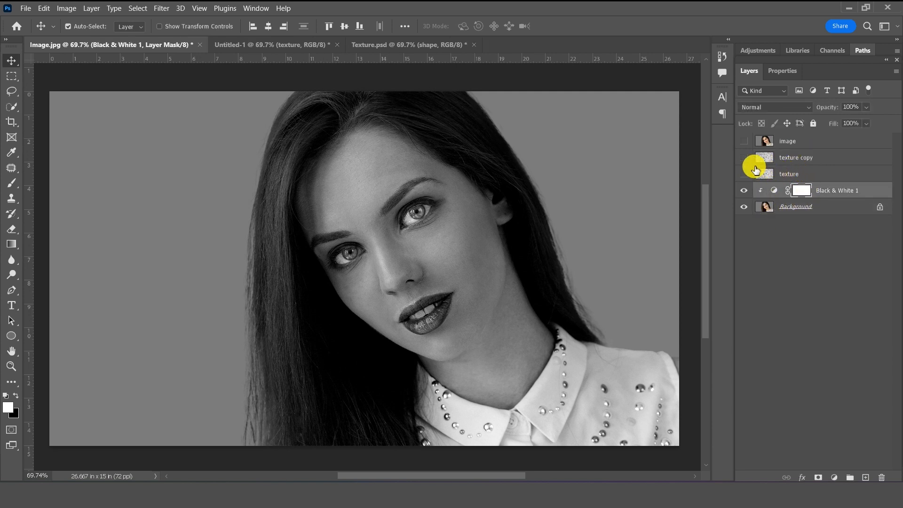
pyautogui.click(744, 175)
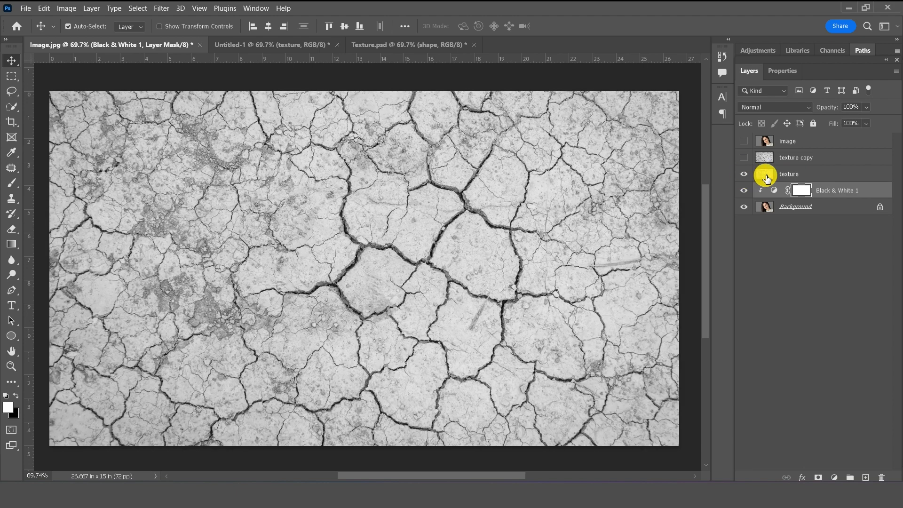
pyautogui.click(765, 176)
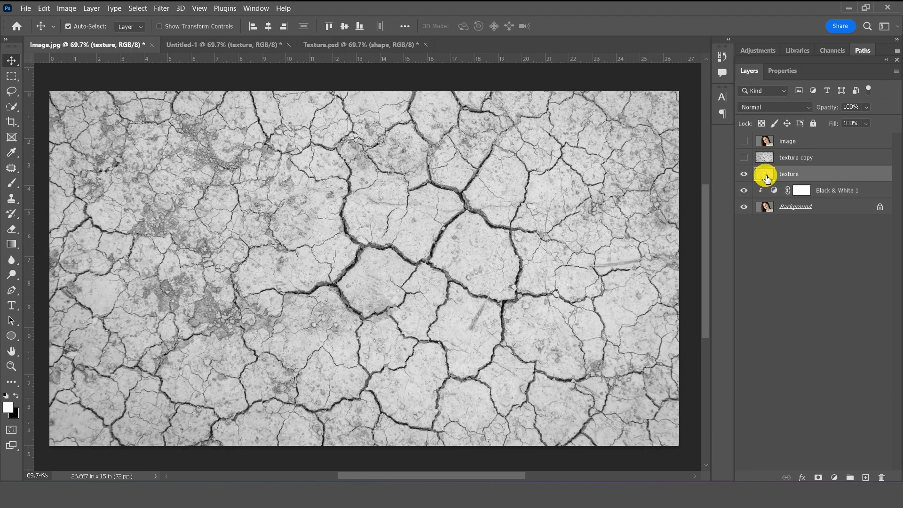
# - Set the texture layer's blend mode to Multiply
pyautogui.click(775, 108)
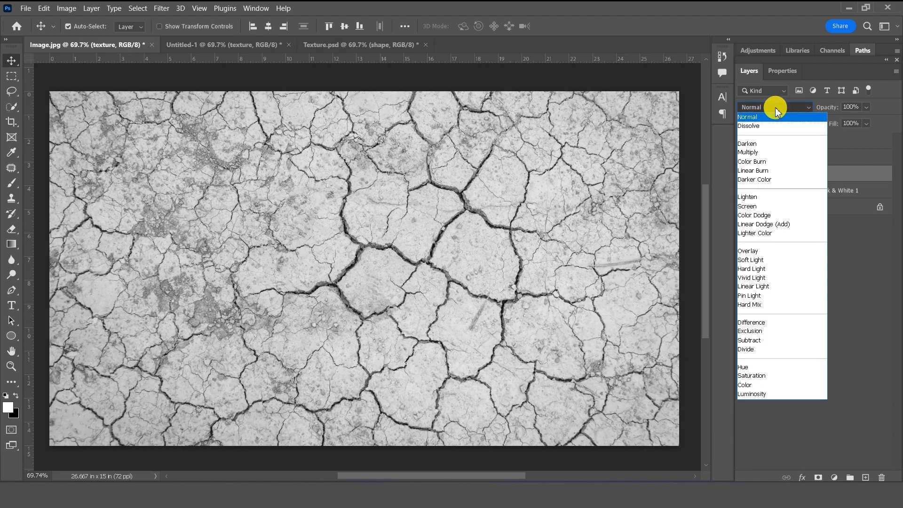
pyautogui.press('Down')
pyautogui.press('Down')
pyautogui.press('Down')
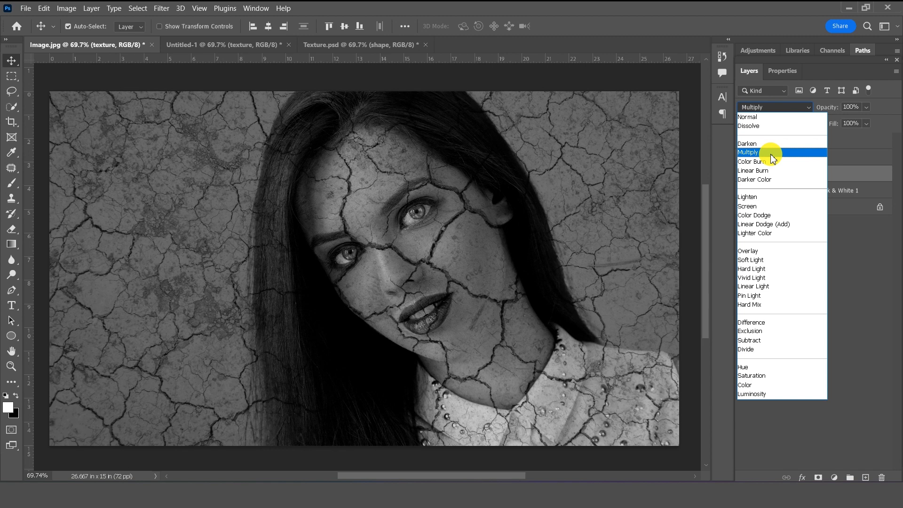
pyautogui.click(772, 155)
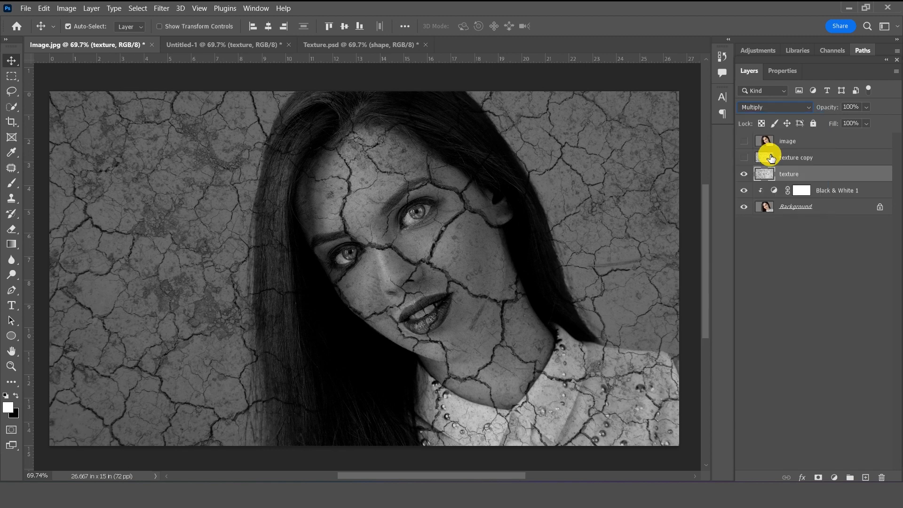
# - Show texture copy, set it to Darken, and select both texture layers
pyautogui.click(743, 157)
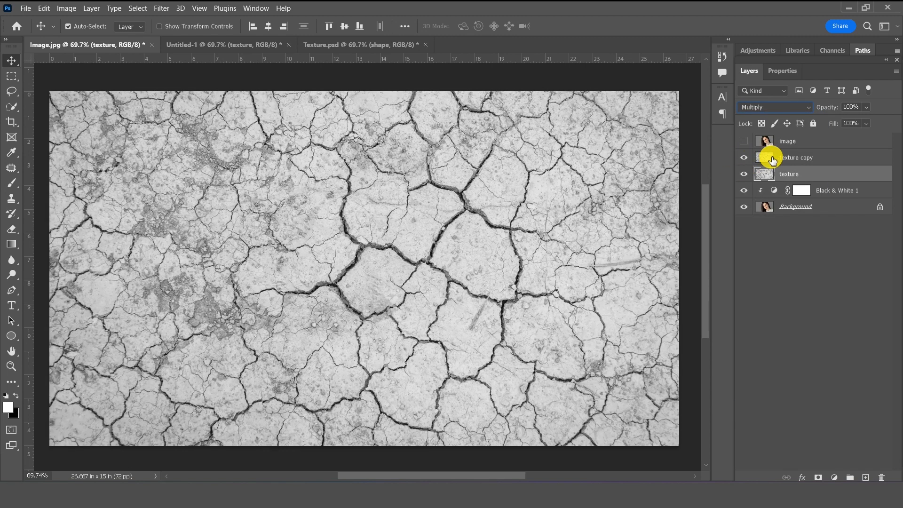
pyautogui.click(773, 159)
pyautogui.click(774, 107)
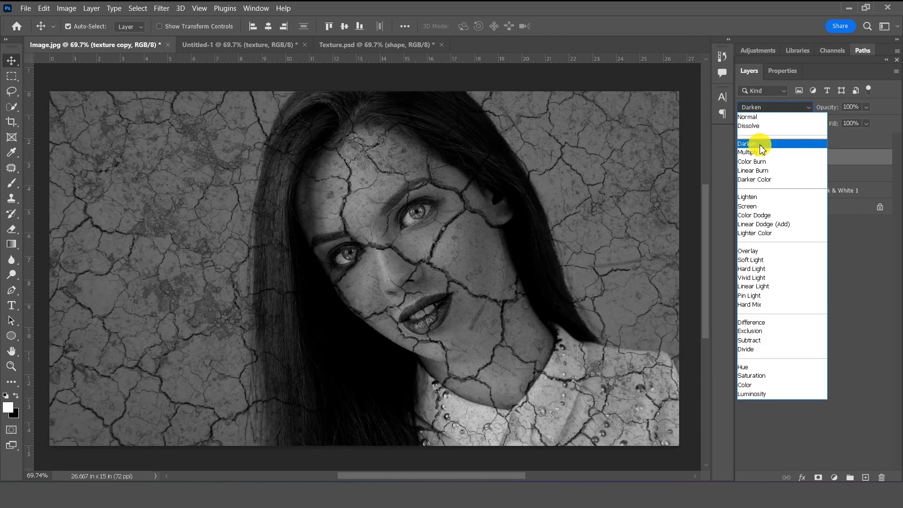
pyautogui.click(760, 145)
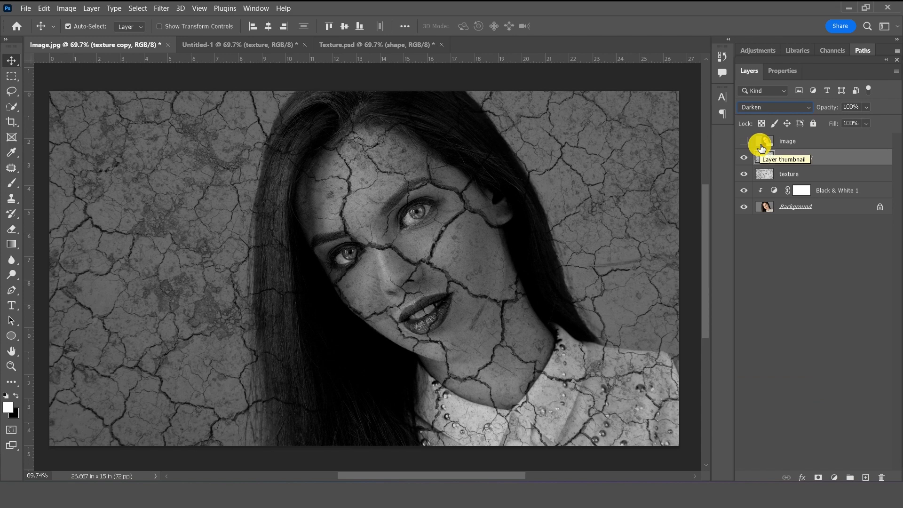
pyautogui.keyDown('ctrl'); pyautogui.click(805, 173); pyautogui.keyUp('ctrl')
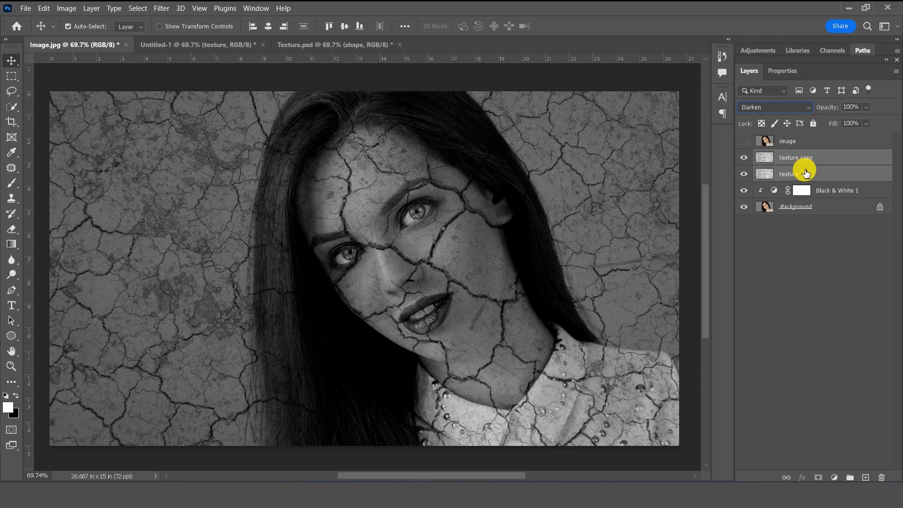
# - Group the two texture layers as 'texture', turn on the image layer, and switch to Texture.psd
pyautogui.click(851, 477)
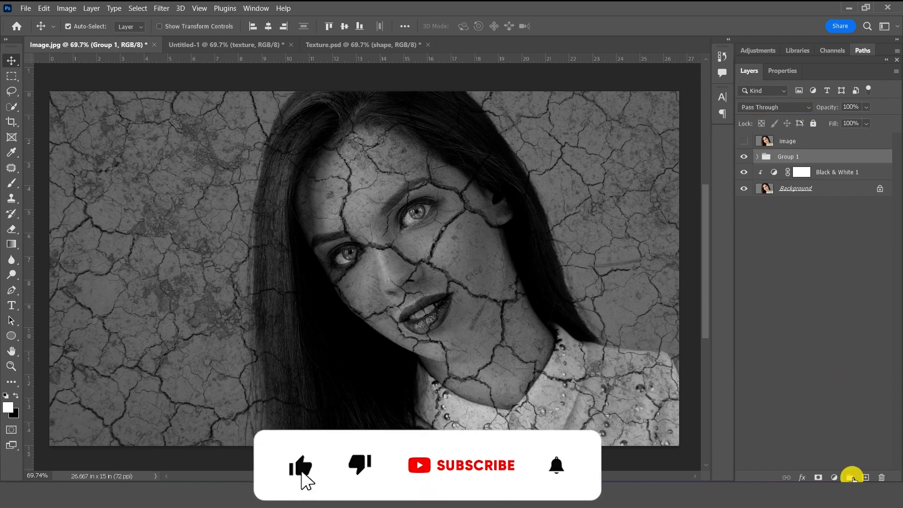
pyautogui.doubleClick(786, 157)
pyautogui.write('texture')
pyautogui.press('Return')
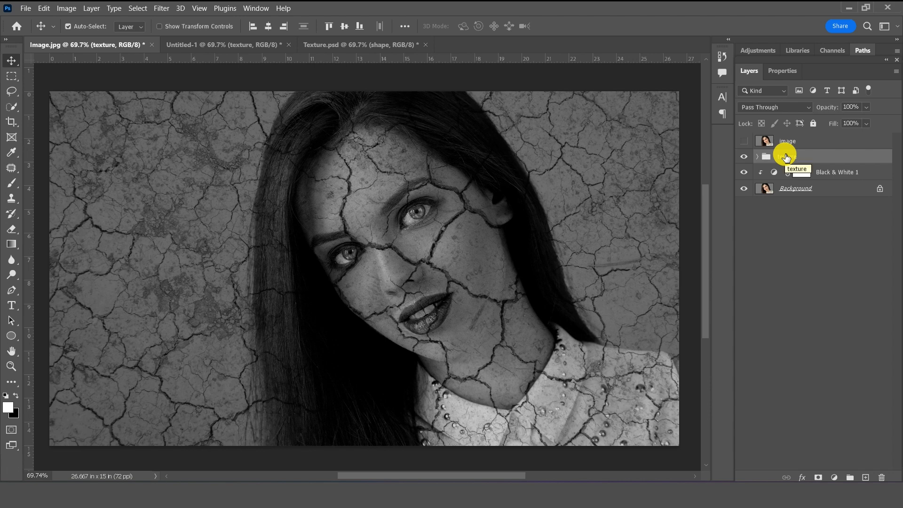
pyautogui.click(747, 143)
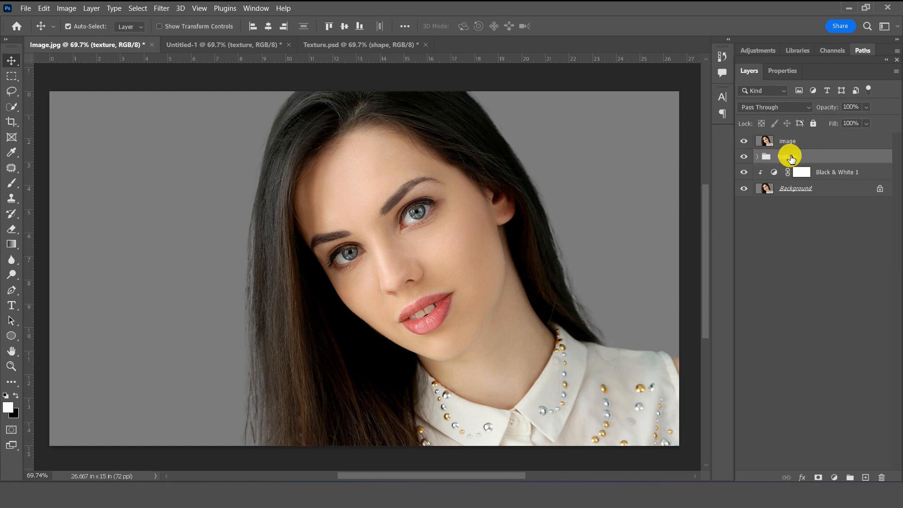
pyautogui.click(379, 46)
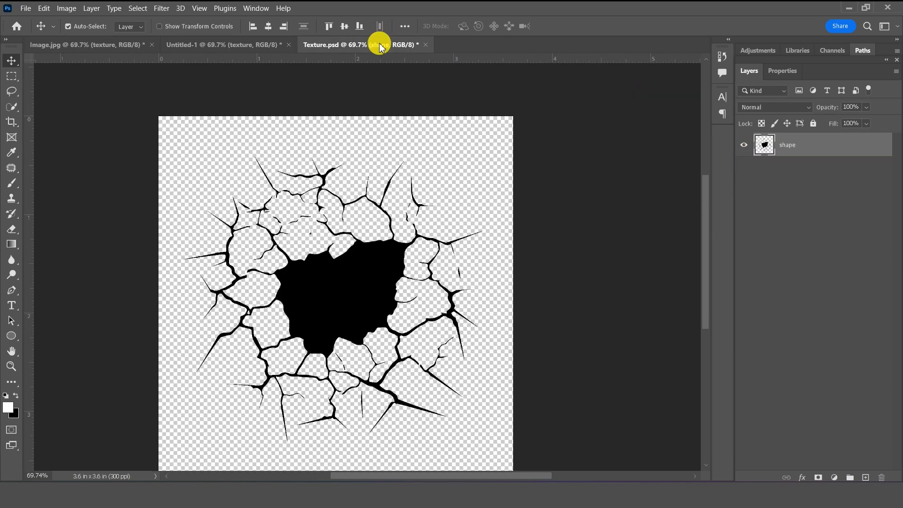
# - Copy the shape layer into Image.jpg, hide the image layer, and move the shape over the face
pyautogui.moveTo(820, 147); pyautogui.dragTo(443, 226)
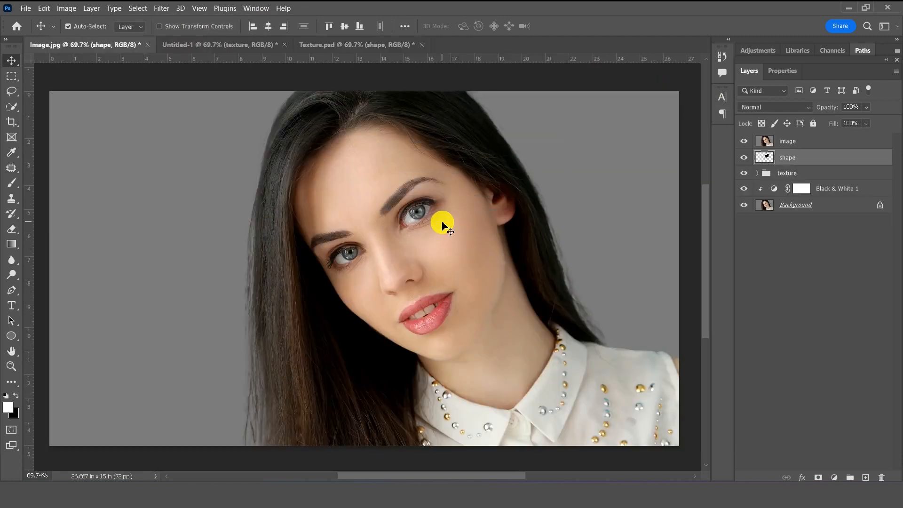
pyautogui.click(744, 140)
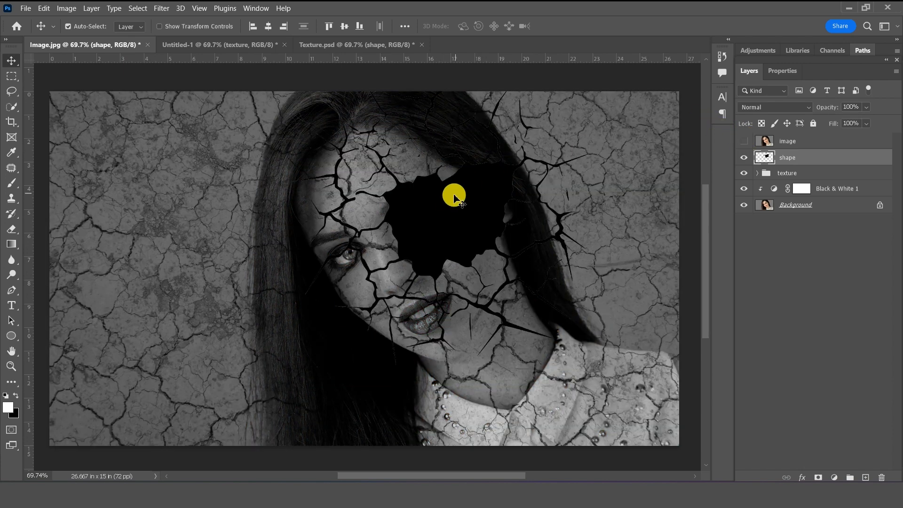
pyautogui.moveTo(449, 201); pyautogui.dragTo(428, 207)
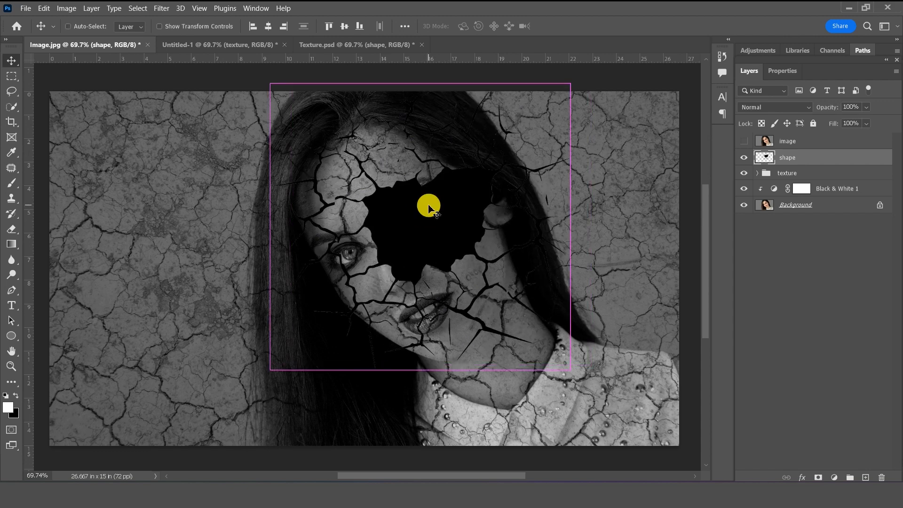
# - Scale the shape to 85.75% near the top edge, then show the image layer again
pyautogui.hotkey('ctrl', 't')
pyautogui.moveTo(577, 228); pyautogui.dragTo(527, 228)
pyautogui.moveTo(470, 232); pyautogui.dragTo(489, 221)
pyautogui.press('Return')
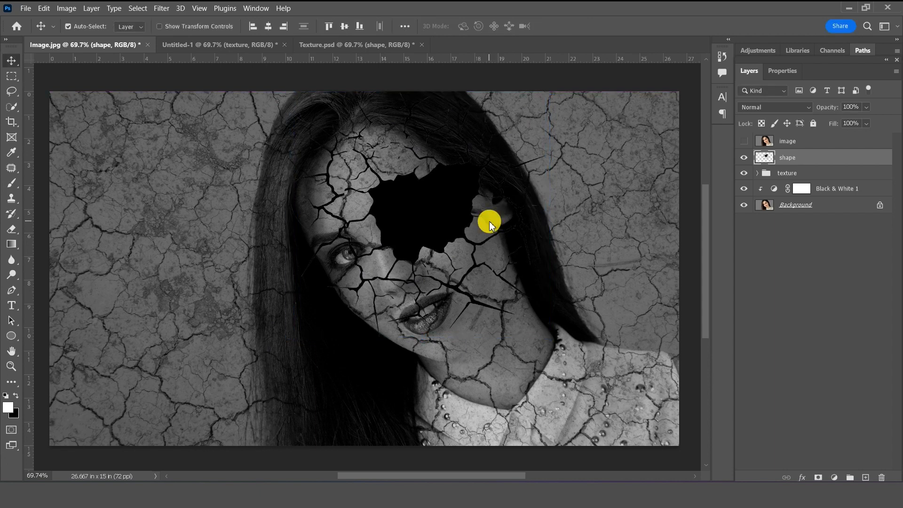
pyautogui.click(788, 139)
pyautogui.click(743, 141)
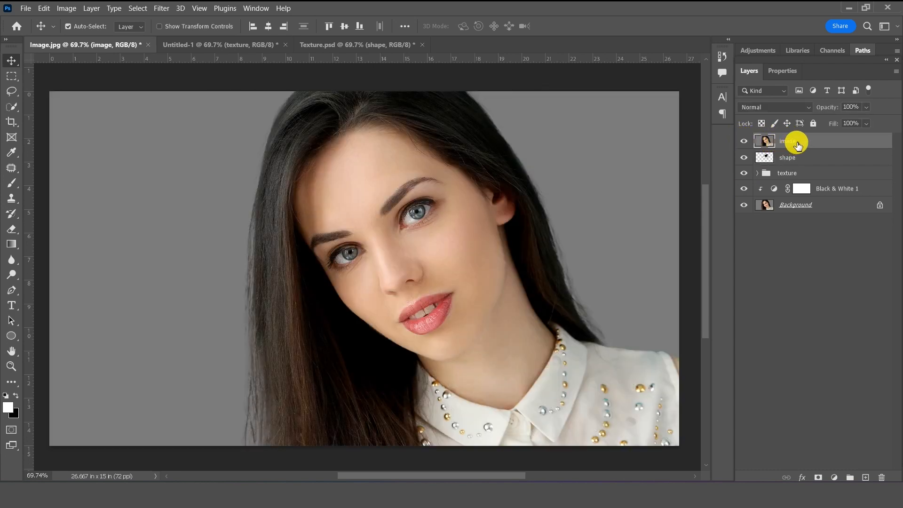
# - Clip the colour image layer to the shape layer beneath it
pyautogui.rightClick(797, 145)
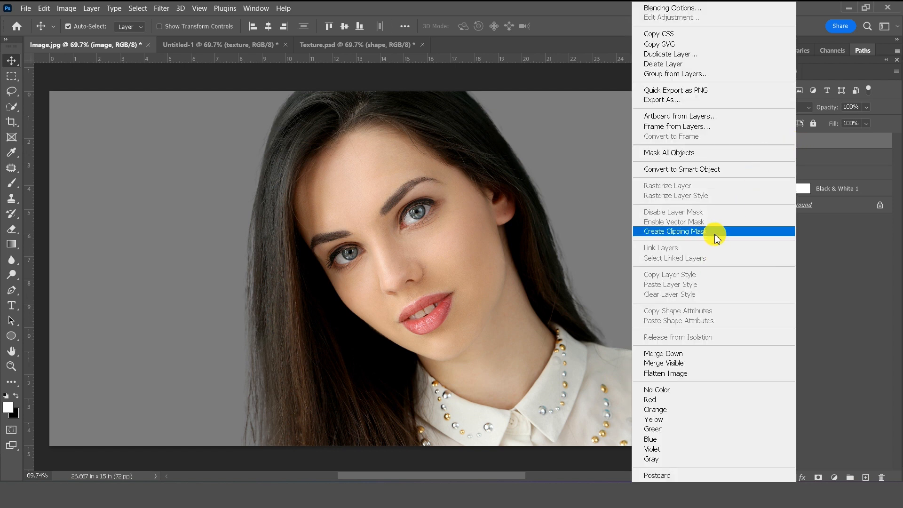
pyautogui.click(672, 232)
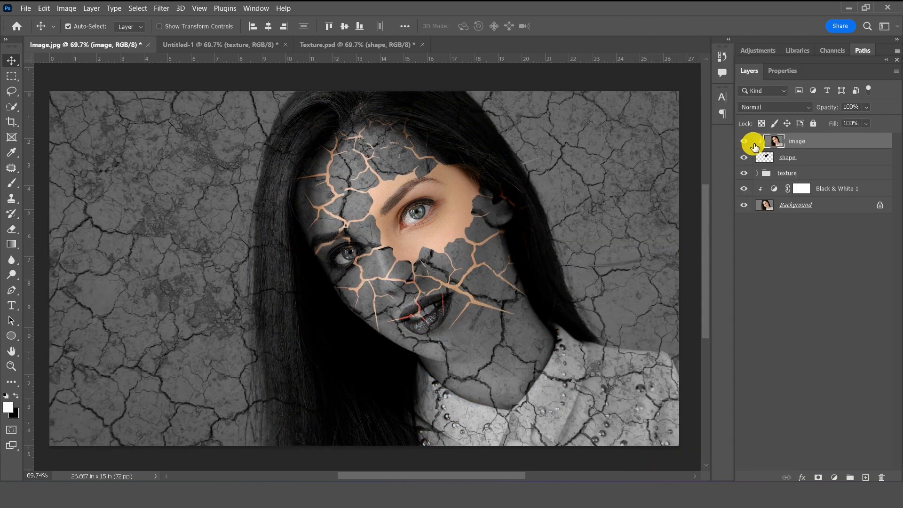
# - Scale the shape layer down to about 74% and move it up and right
pyautogui.click(787, 158)
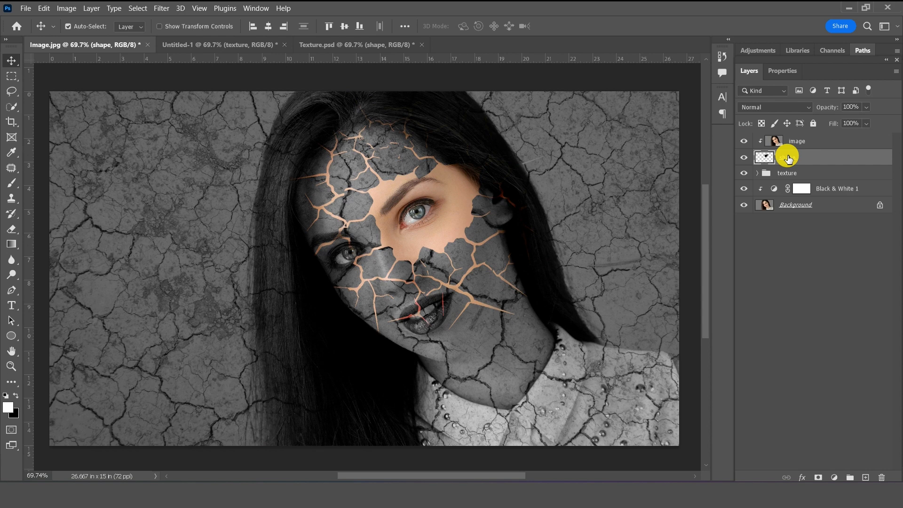
pyautogui.press('Right')
pyautogui.press('Right')
pyautogui.press('Right')
pyautogui.press('Right')
pyautogui.press('Right')
pyautogui.press('Right')
pyautogui.press('Right')
pyautogui.press('Right')
pyautogui.press('Right')
pyautogui.press('Right')
pyautogui.press('Right')
pyautogui.press('Right')
pyautogui.press('Right')
pyautogui.press('Right')
pyautogui.press('Right')
pyautogui.press('Right')
pyautogui.press('Right')
pyautogui.press('Right')
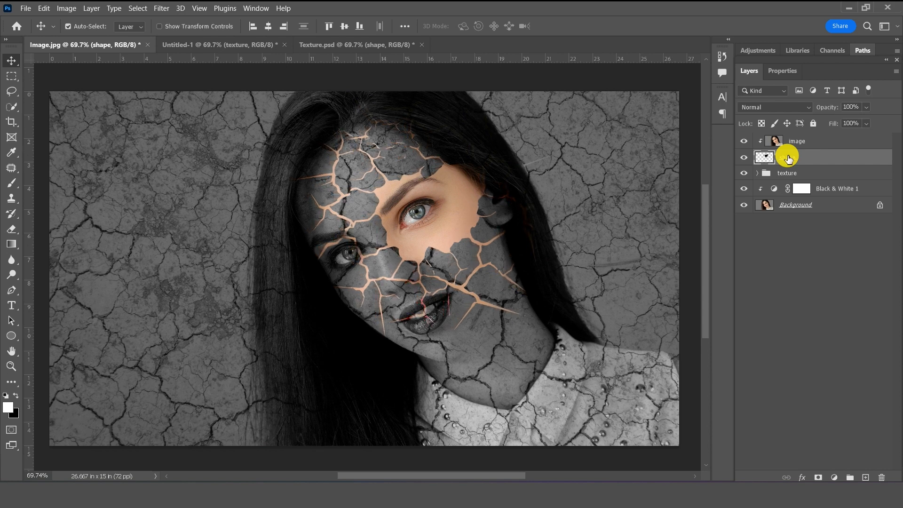
pyautogui.hotkey('ctrl', 't')
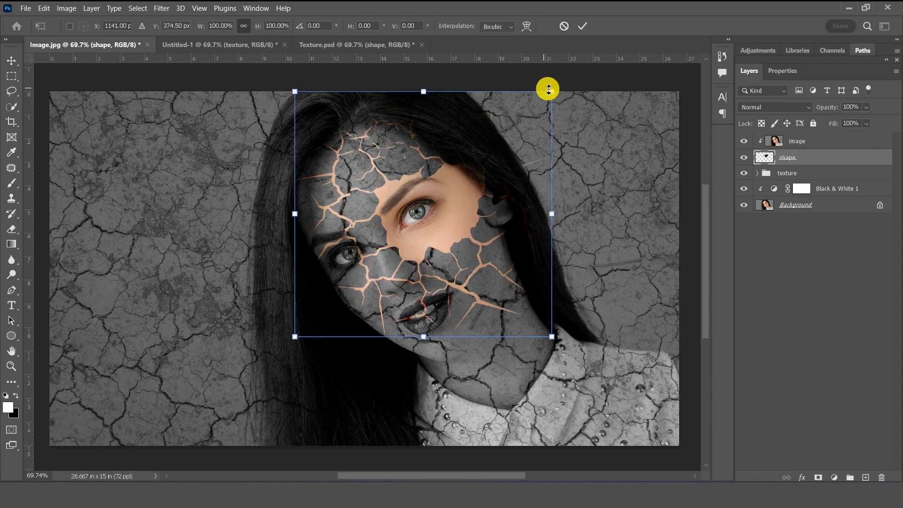
pyautogui.moveTo(553, 89); pyautogui.dragTo(505, 133)
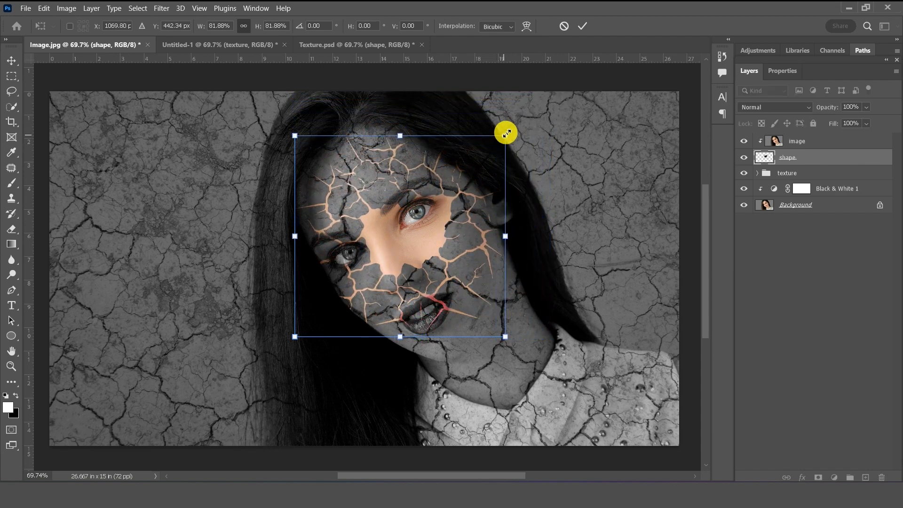
pyautogui.moveTo(445, 195); pyautogui.dragTo(460, 172)
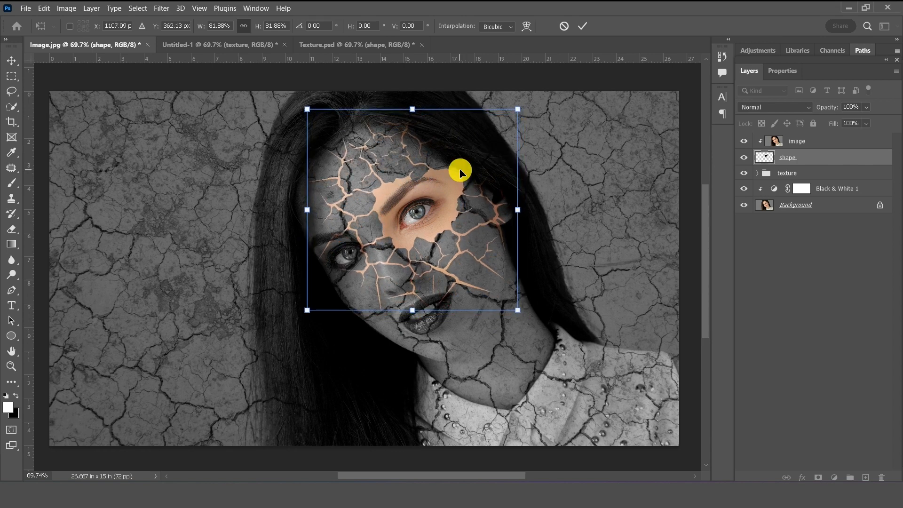
pyautogui.moveTo(519, 110)
pyautogui.mouseDown()
pyautogui.moveTo(499, 128)
pyautogui.moveTo(506, 120)
pyautogui.mouseUp()
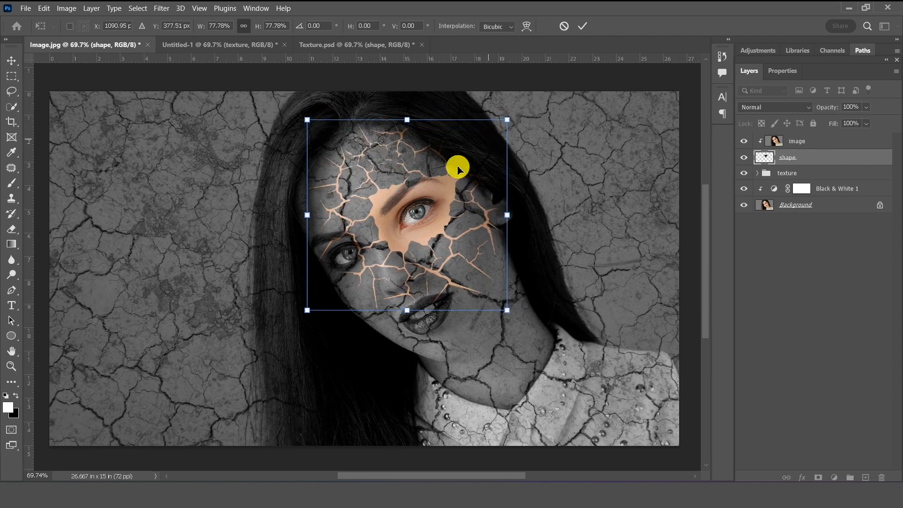
pyautogui.doubleClick(447, 185)
# - Nudge the shape into place and enlarge it to 103.75% around the eye
pyautogui.press('Down')
pyautogui.press('Down')
pyautogui.press('Down')
pyautogui.press('Down')
pyautogui.press('Down')
pyautogui.press('Down')
pyautogui.press('Down')
pyautogui.press('Down')
pyautogui.press('Right')
pyautogui.press('Right')
pyautogui.press('Right')
pyautogui.press('Right')
pyautogui.press('Right')
pyautogui.press('Right')
pyautogui.press('Right')
pyautogui.press('Right')
pyautogui.press('Up')
pyautogui.press('Up')
pyautogui.press('Up')
pyautogui.press('Up')
pyautogui.press('Up')
pyautogui.press('Up')
pyautogui.press('Up')
pyautogui.press('Up')
pyautogui.press('Up')
pyautogui.press('Up')
pyautogui.press('Up')
pyautogui.press('Up')
pyautogui.press('Up')
pyautogui.press('Up')
pyautogui.press('Up')
pyautogui.press('Up')
pyautogui.press('Up')
pyautogui.press('Up')
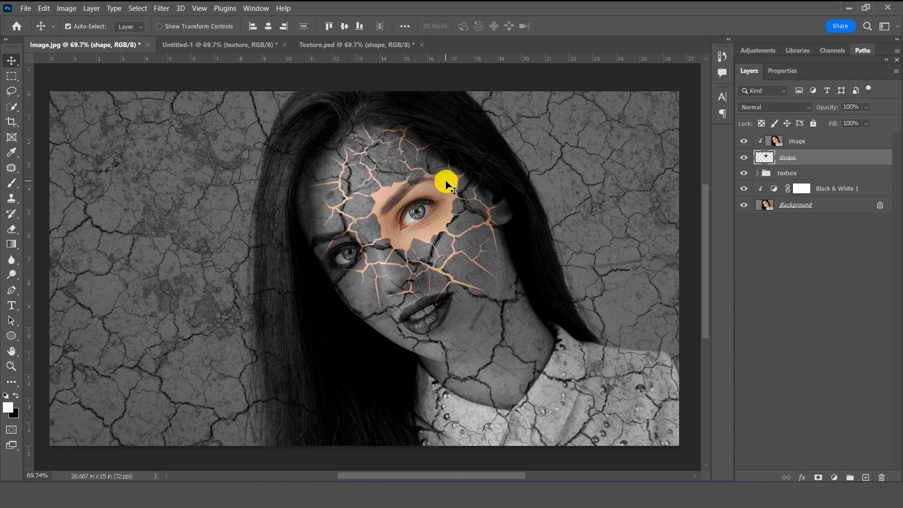
pyautogui.press('Up')
pyautogui.press('Up')
pyautogui.press('Up')
pyautogui.press('Up')
pyautogui.press('Up')
pyautogui.press('Up')
pyautogui.press('Up')
pyautogui.press('Up')
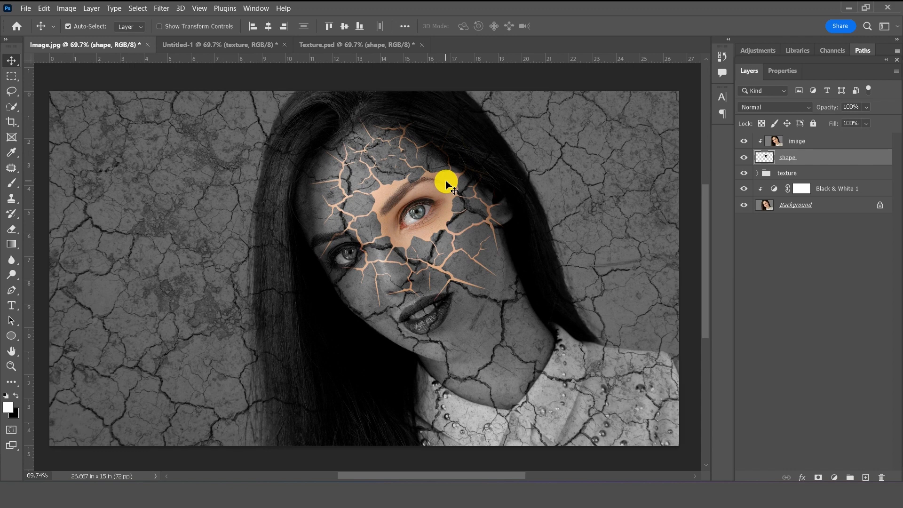
pyautogui.hotkey('ctrl', 't')
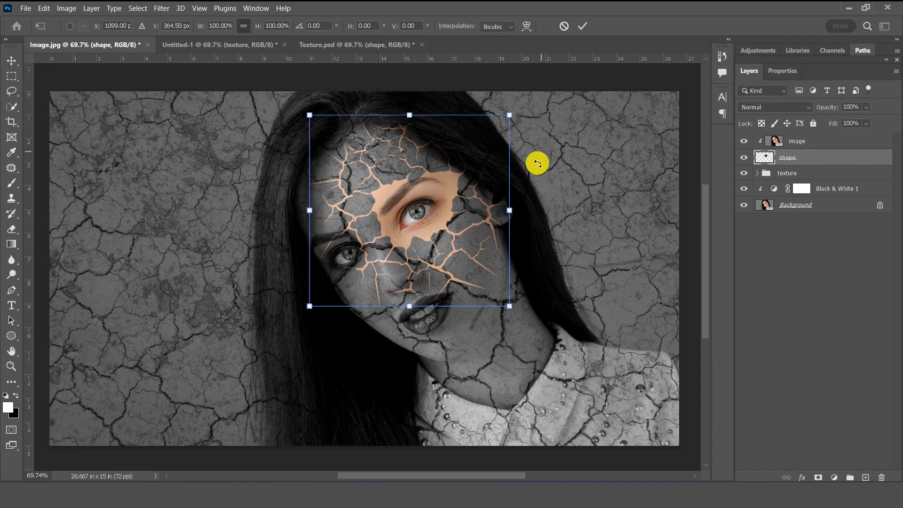
pyautogui.moveTo(511, 209); pyautogui.dragTo(520, 217)
pyautogui.moveTo(469, 233); pyautogui.dragTo(467, 236)
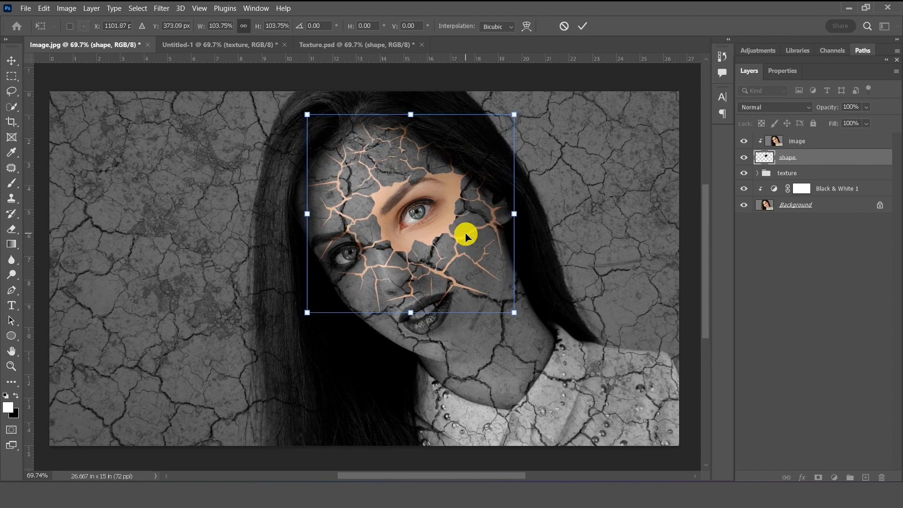
pyautogui.doubleClick(466, 235)
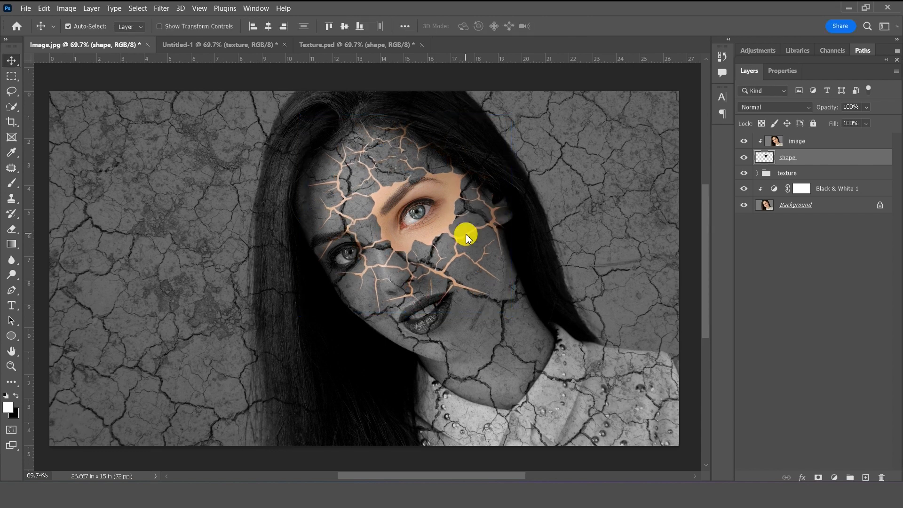
pyautogui.click(466, 236)
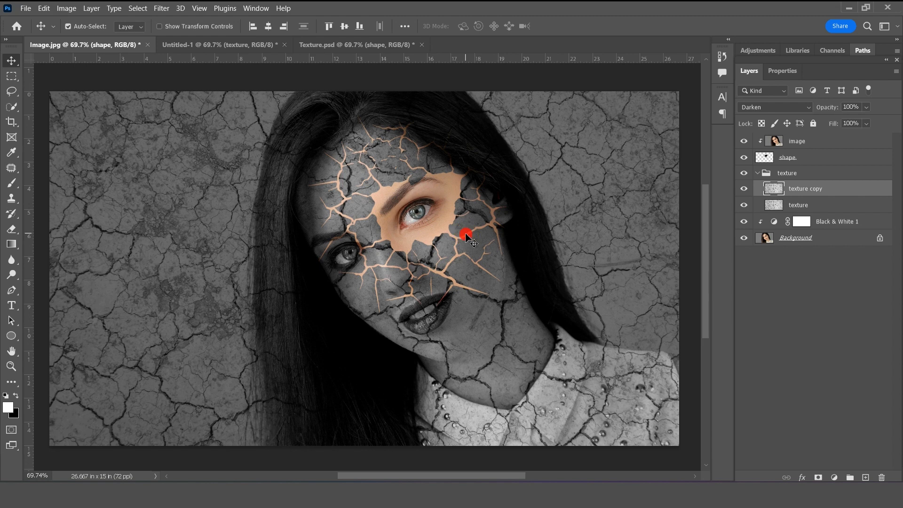
# - Convert the shape layer to a smart object and add a Bevel & Emboss effect
pyautogui.click(757, 173)
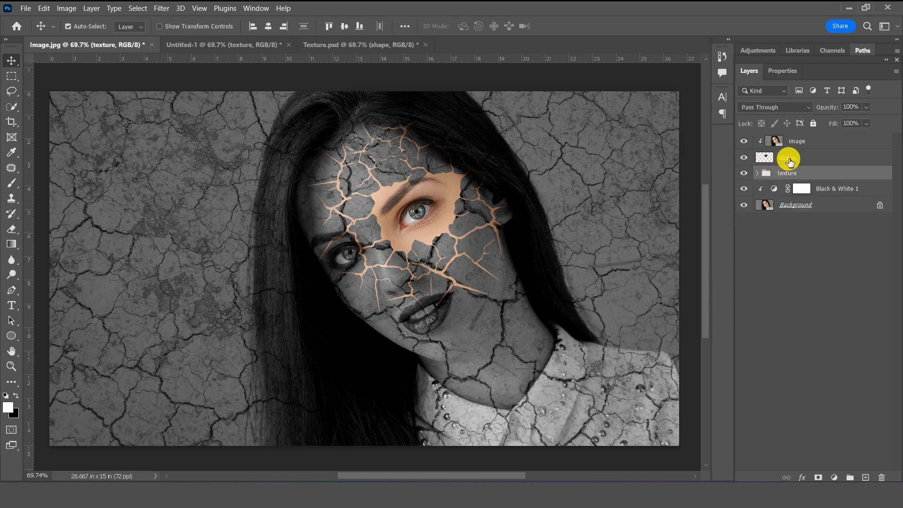
pyautogui.click(788, 158)
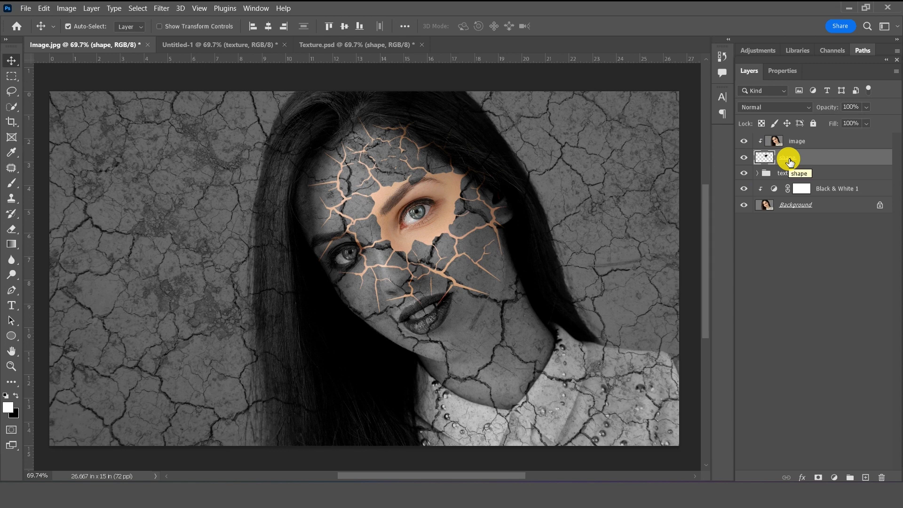
pyautogui.rightClick(790, 160)
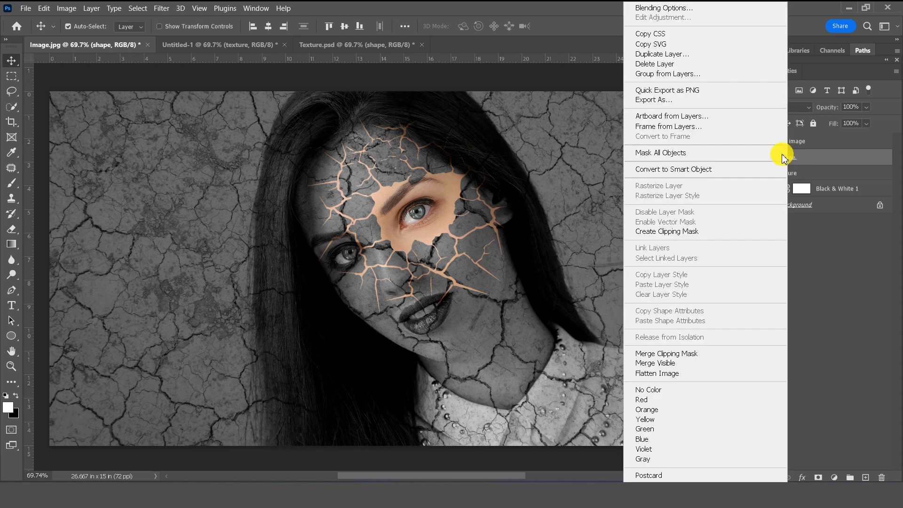
pyautogui.click(720, 168)
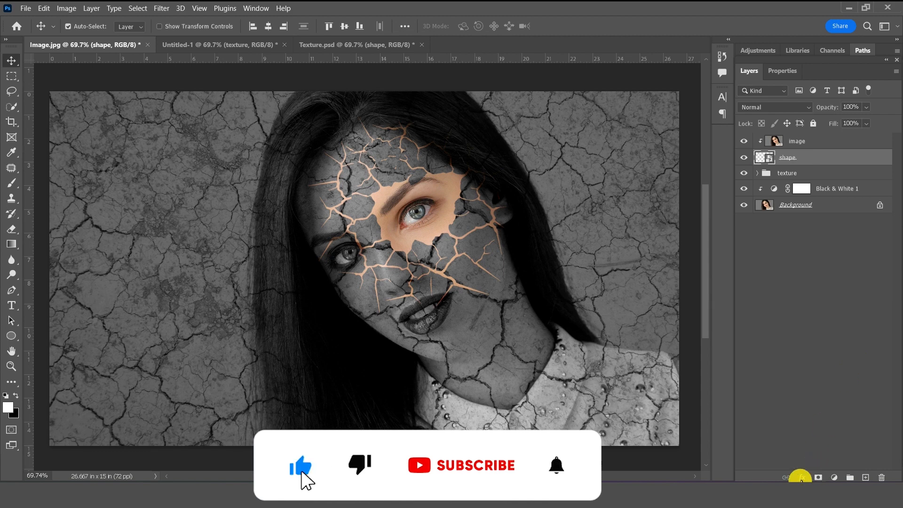
pyautogui.click(802, 477)
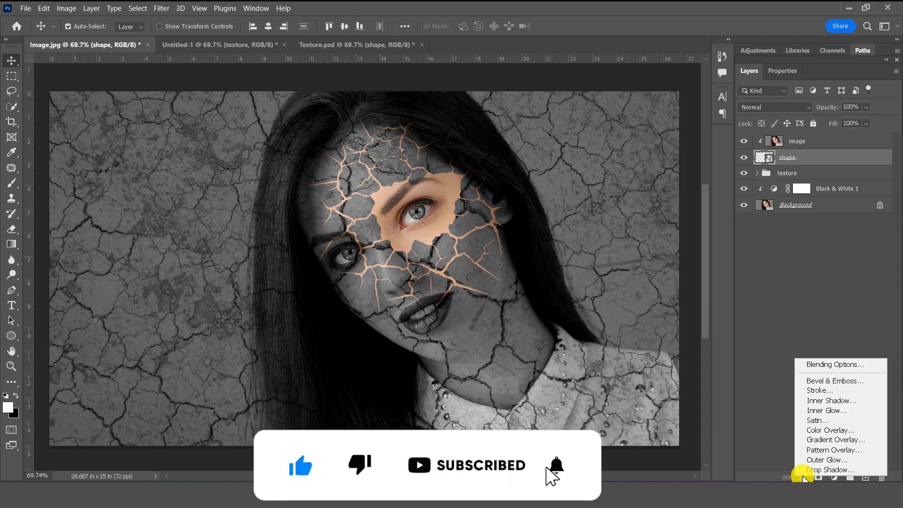
pyautogui.click(827, 381)
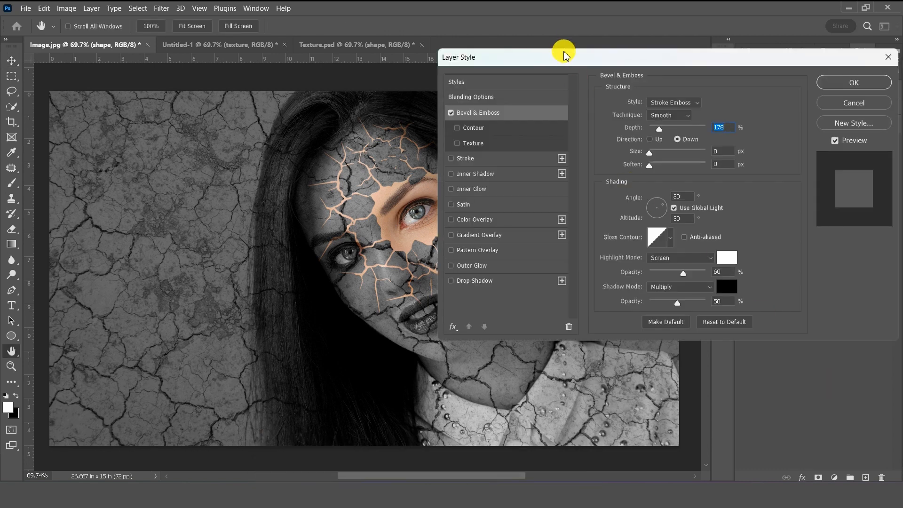
# - Set Inner Bevel, Depth 448%, Direction Up, Size 3 px, Soften 1 px, and enable Stroke
pyautogui.moveTo(562, 57); pyautogui.dragTo(574, 55)
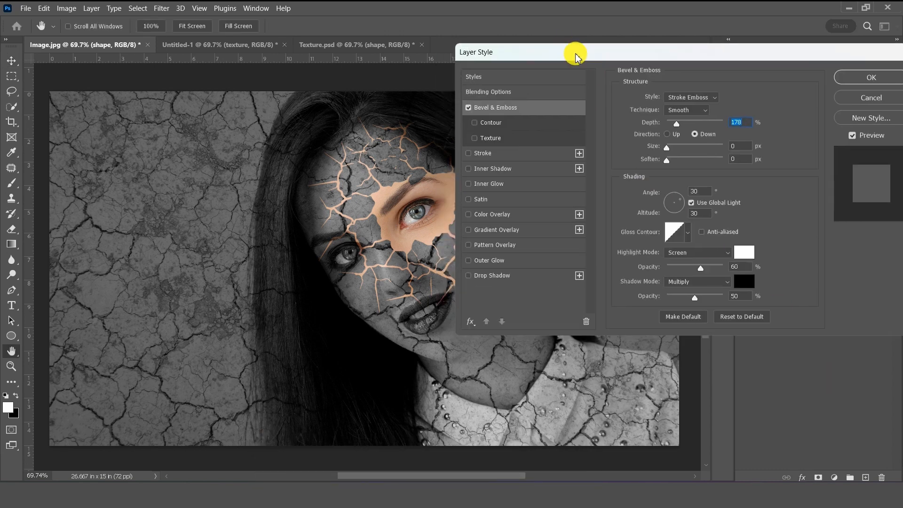
pyautogui.click(672, 99)
pyautogui.click(680, 109)
pyautogui.moveTo(676, 123); pyautogui.dragTo(696, 134)
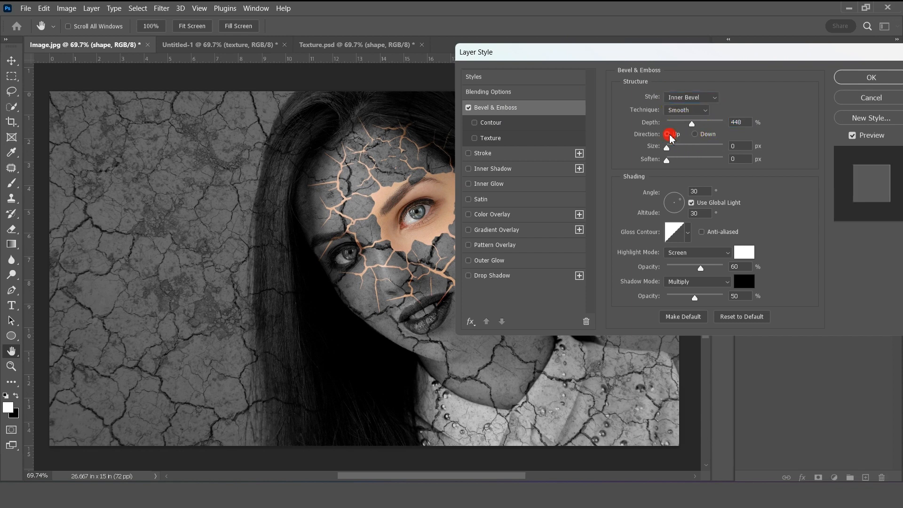
pyautogui.click(666, 134)
pyautogui.moveTo(667, 156); pyautogui.dragTo(670, 157)
pyautogui.write('3')
pyautogui.moveTo(668, 161)
pyautogui.mouseDown()
pyautogui.moveTo(679, 160)
pyautogui.moveTo(664, 161)
pyautogui.mouseUp()
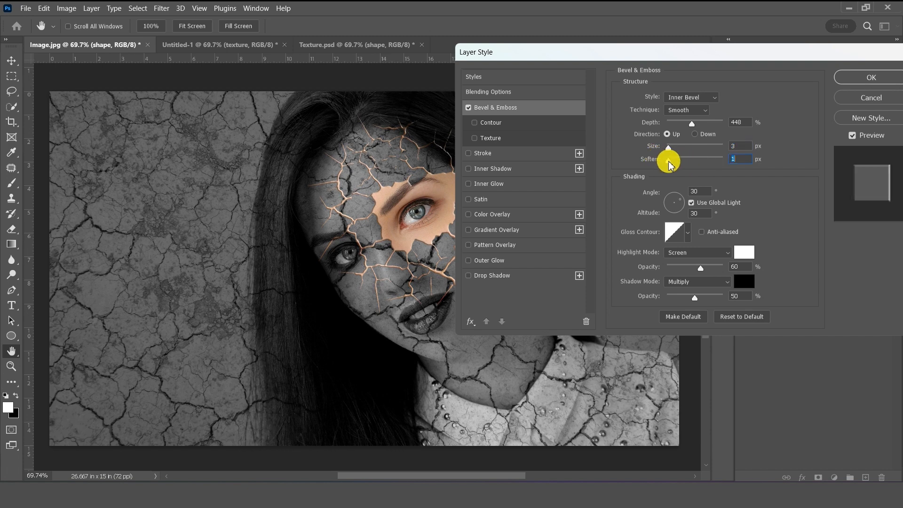
pyautogui.click(473, 153)
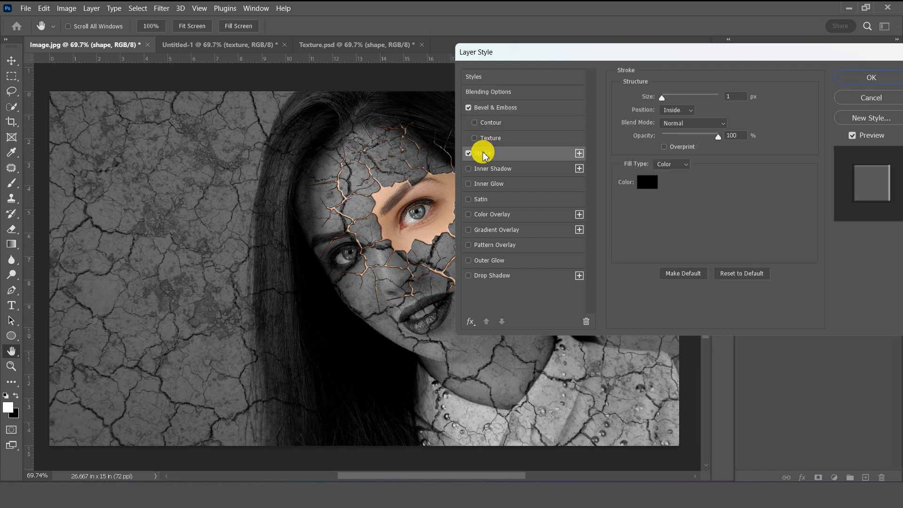
# - Set the shape's stroke to a Gradient fill, Outside position, 15% opacity and 2 px size
pyautogui.click(672, 164)
pyautogui.click(664, 183)
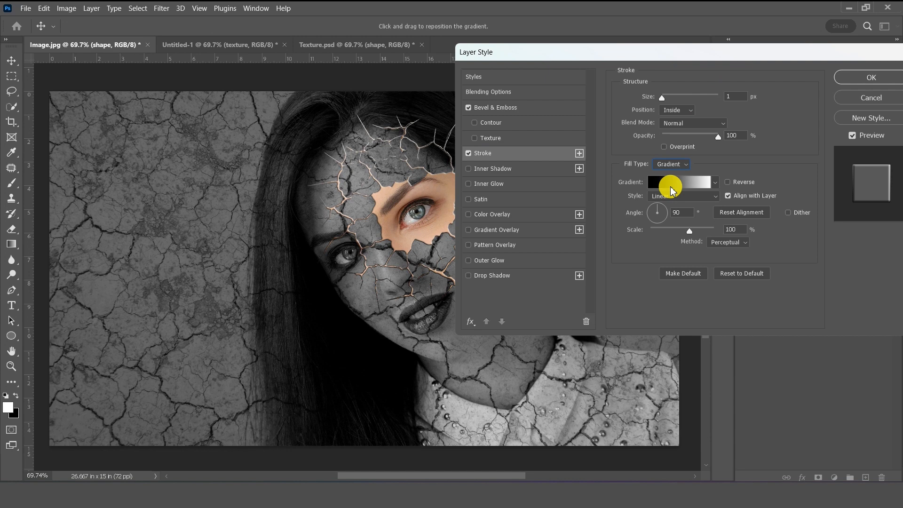
pyautogui.click(673, 111)
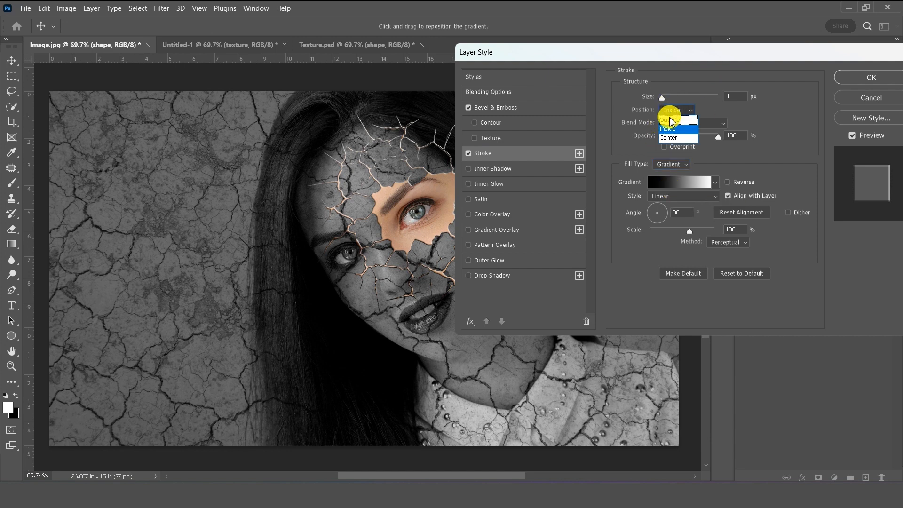
pyautogui.click(677, 120)
pyautogui.moveTo(718, 136)
pyautogui.mouseDown()
pyautogui.moveTo(653, 141)
pyautogui.moveTo(670, 141)
pyautogui.mouseUp()
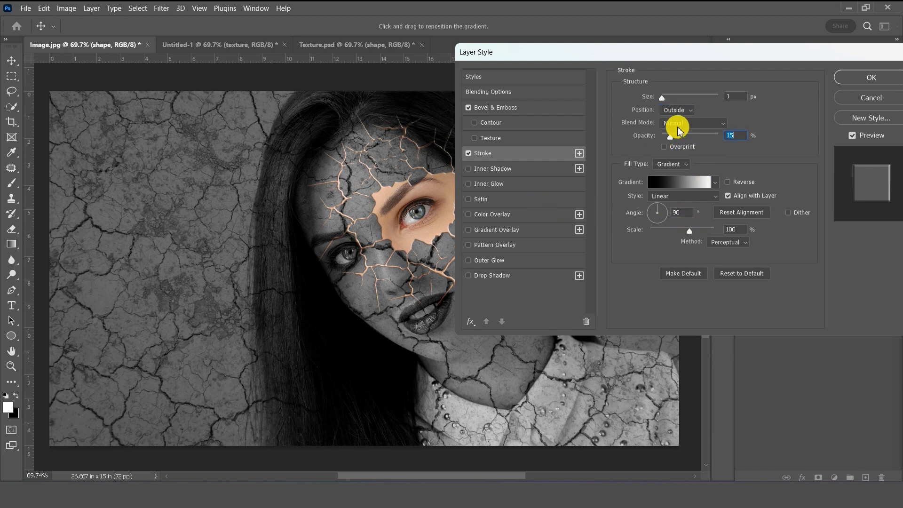
pyautogui.click(744, 97)
pyautogui.write('2')
# - Add an Inner Shadow at 6% opacity with distance 5 and 22% choke
pyautogui.click(509, 170)
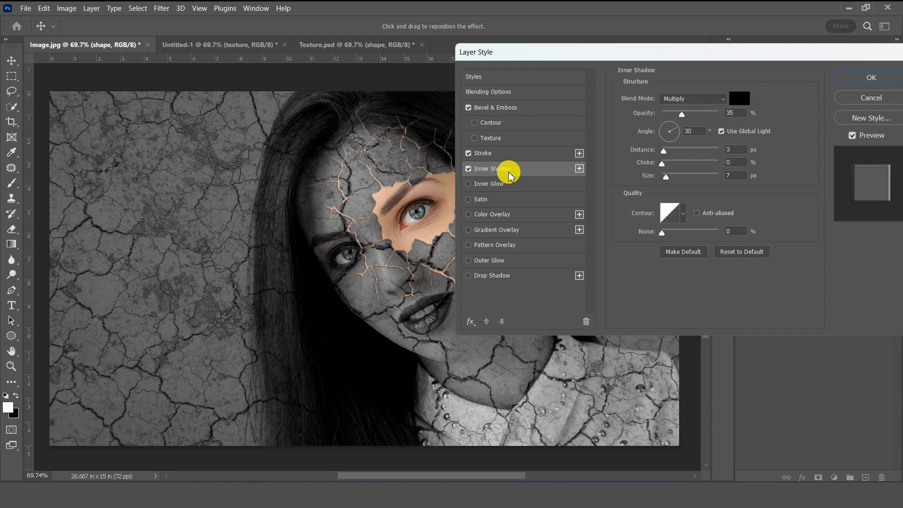
pyautogui.moveTo(707, 116); pyautogui.dragTo(665, 115)
pyautogui.moveTo(665, 155)
pyautogui.mouseDown()
pyautogui.moveTo(685, 147)
pyautogui.moveTo(670, 155)
pyautogui.moveTo(691, 157)
pyautogui.moveTo(677, 165)
pyautogui.mouseUp()
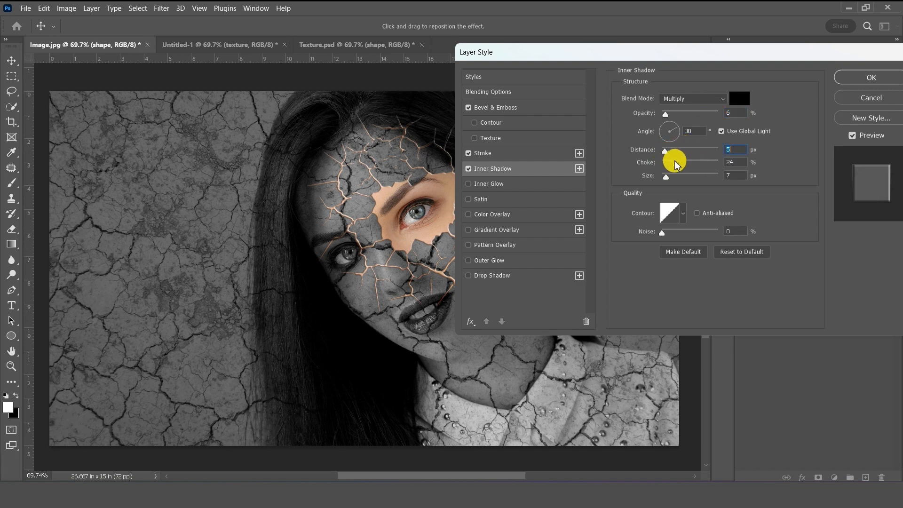
# - Add a Drop Shadow with 49% opacity, 39% spread and size 2, then apply all effects
pyautogui.click(503, 277)
pyautogui.moveTo(662, 114)
pyautogui.mouseDown()
pyautogui.moveTo(684, 114)
pyautogui.moveTo(675, 115)
pyautogui.mouseUp()
pyautogui.moveTo(664, 150); pyautogui.dragTo(664, 177)
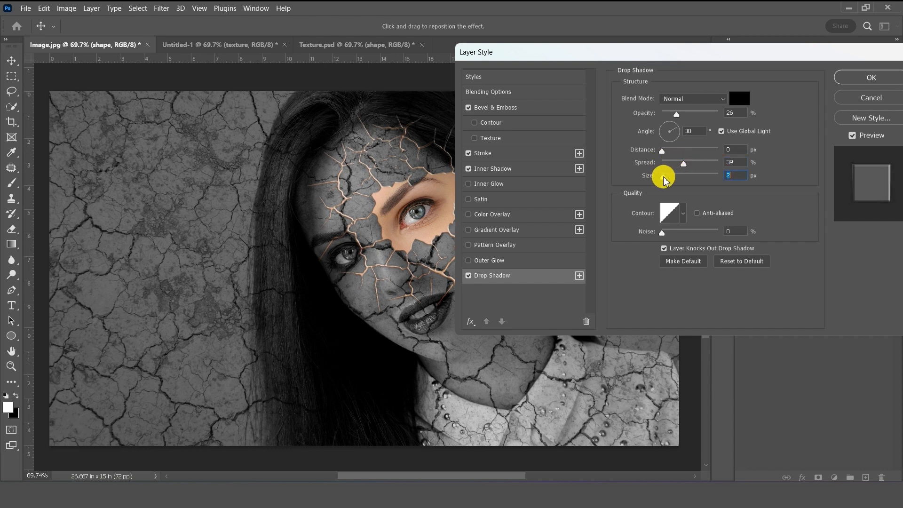
pyautogui.moveTo(681, 51); pyautogui.dragTo(706, 50)
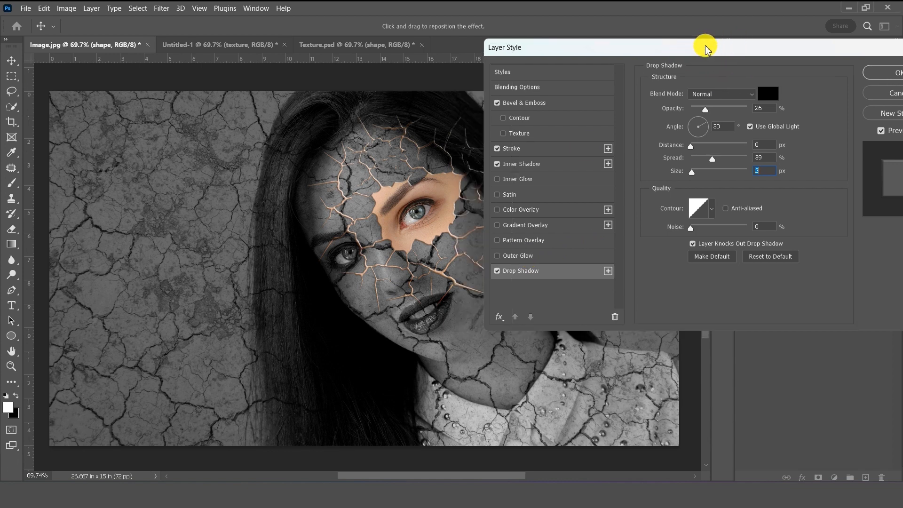
pyautogui.moveTo(705, 109); pyautogui.dragTo(718, 109)
pyautogui.moveTo(703, 48); pyautogui.dragTo(669, 59)
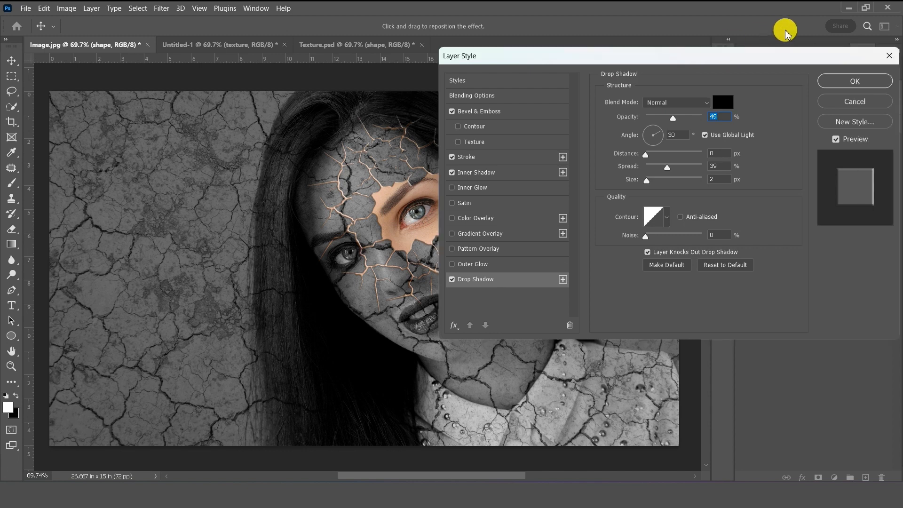
pyautogui.click(835, 81)
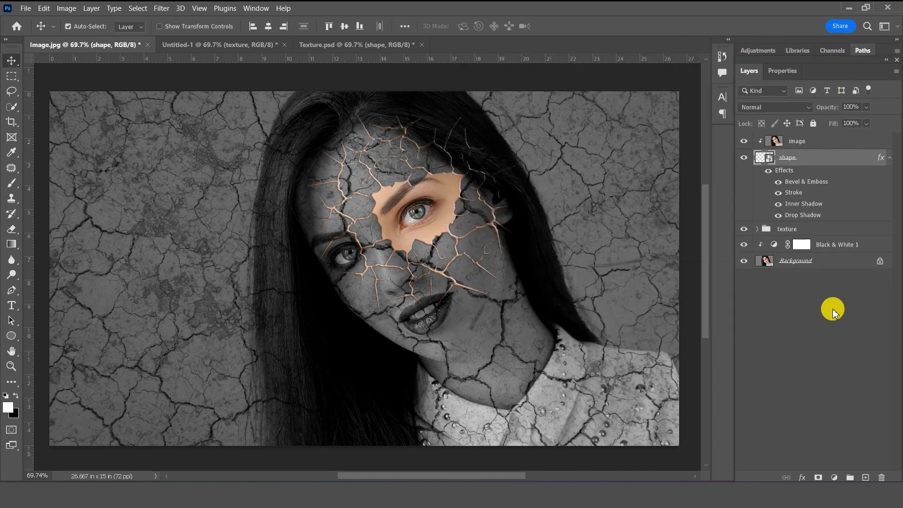
# - Group the image, shape, texture and Black & White 1 layers into Group 1
pyautogui.click(891, 160)
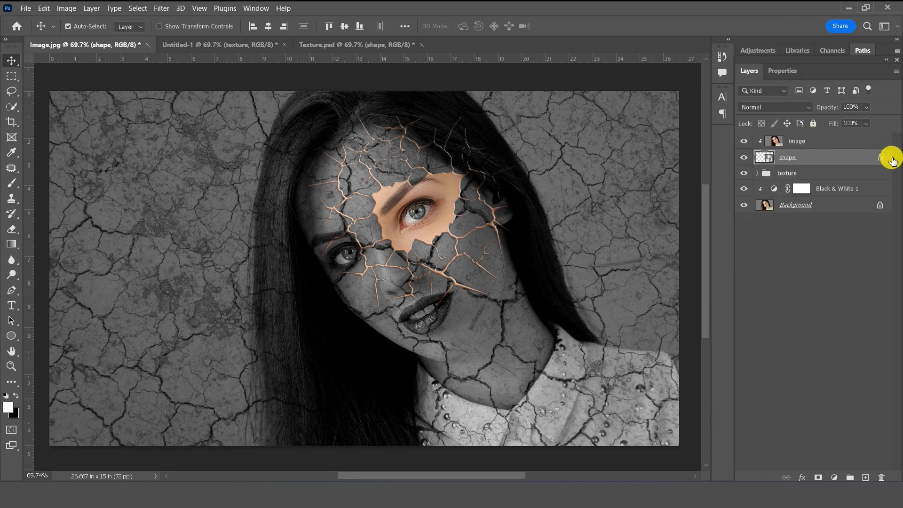
pyautogui.click(850, 141)
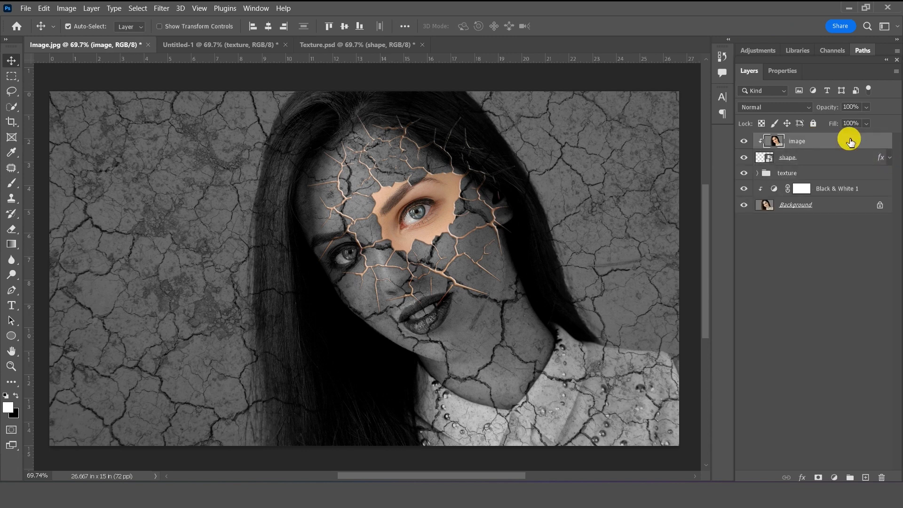
pyautogui.keyDown('shift'); pyautogui.click(845, 192); pyautogui.keyUp('shift')
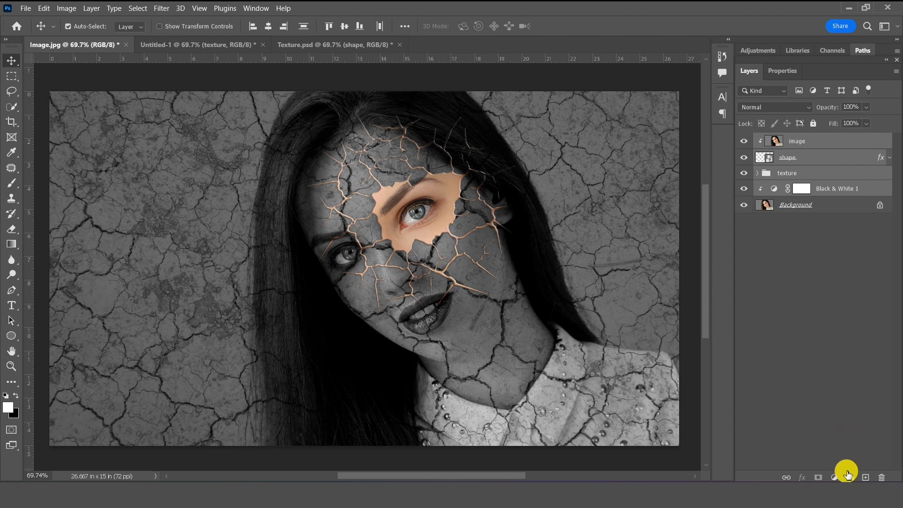
pyautogui.click(849, 476)
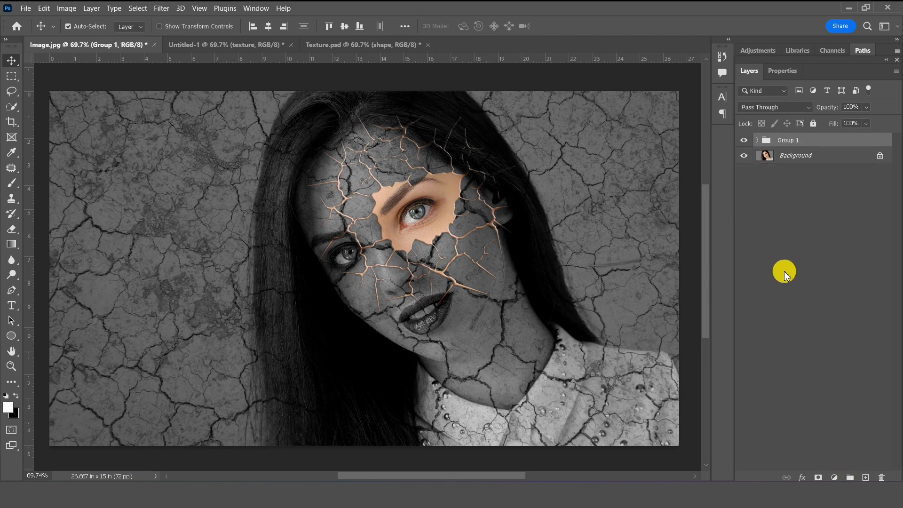
# - Toggle Group 1's visibility to compare before and after, leaving it hidden
pyautogui.click(744, 140)
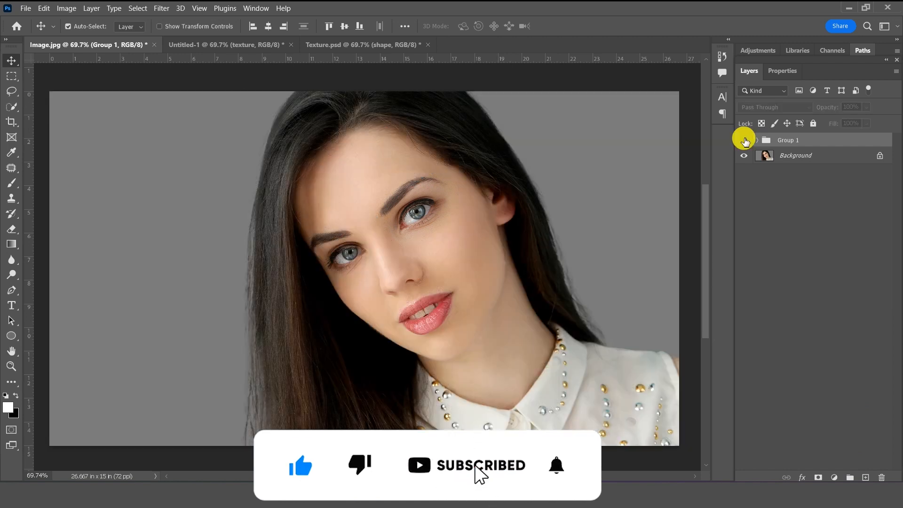
pyautogui.click(744, 140)
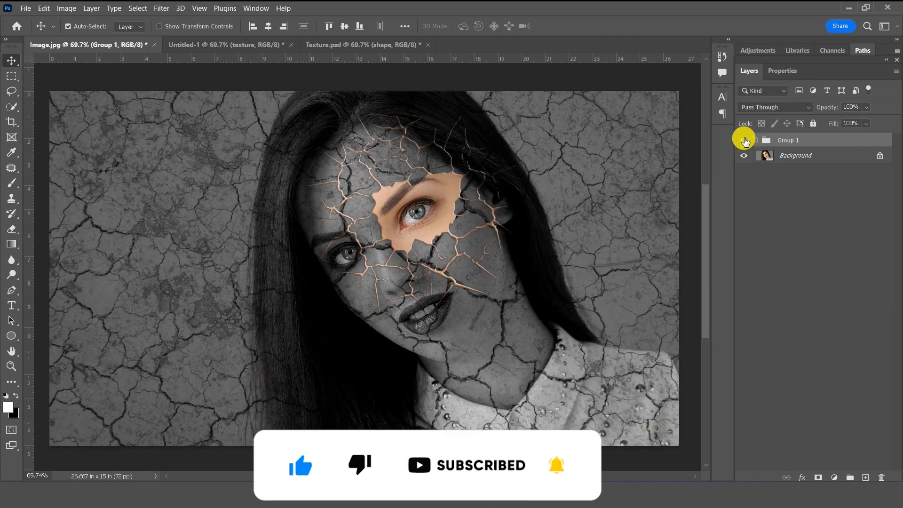
pyautogui.click(744, 140)
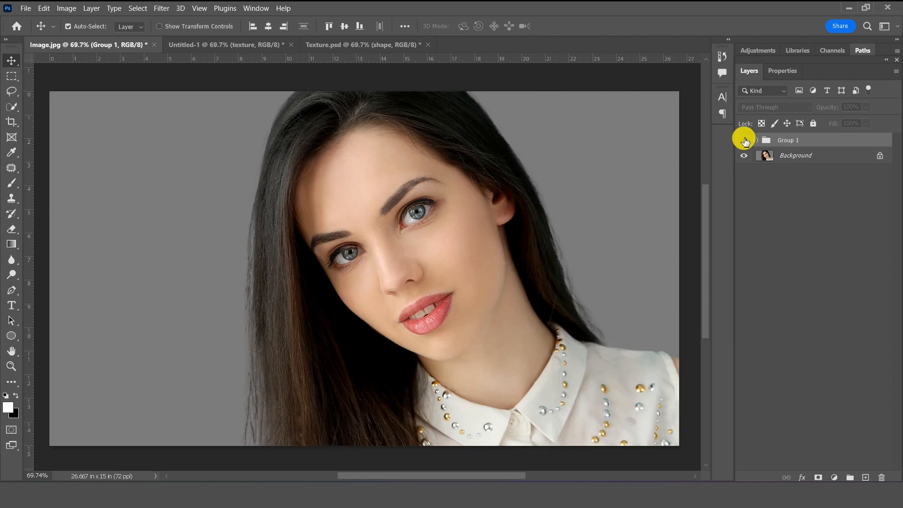
pyautogui.click(744, 140)
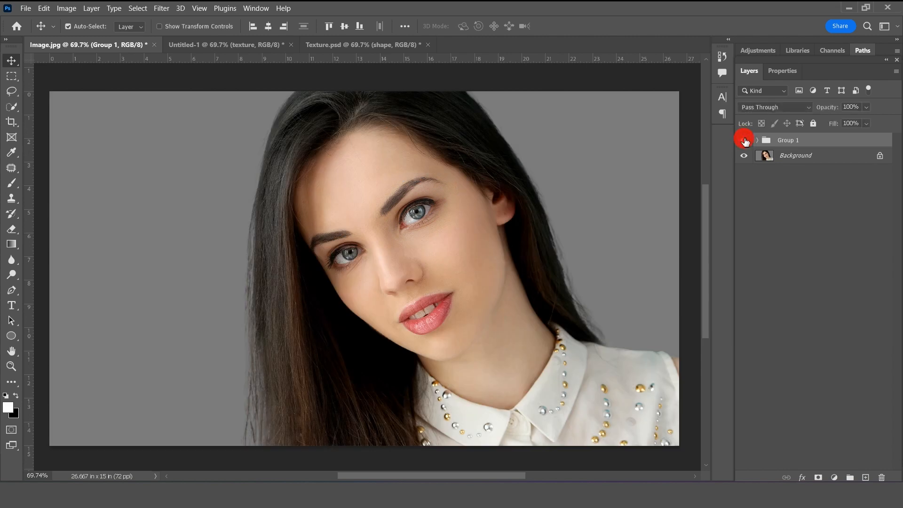
pyautogui.click(744, 140)
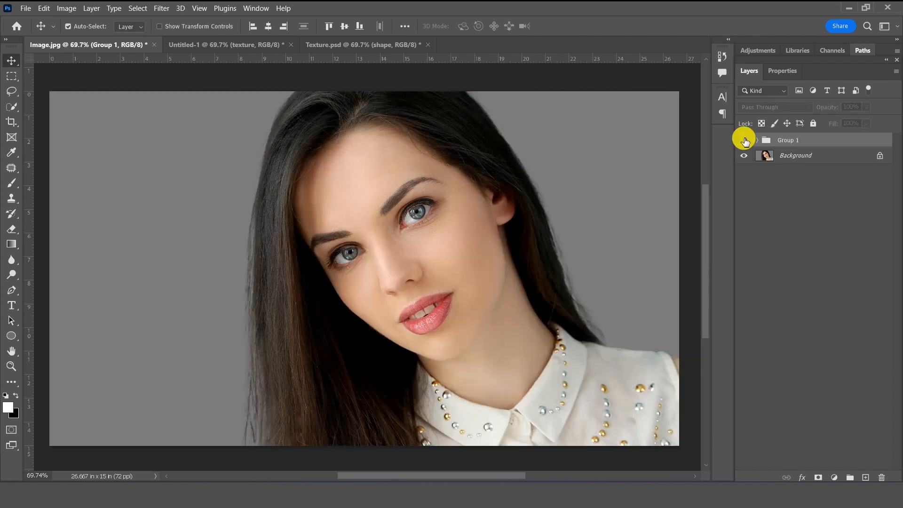